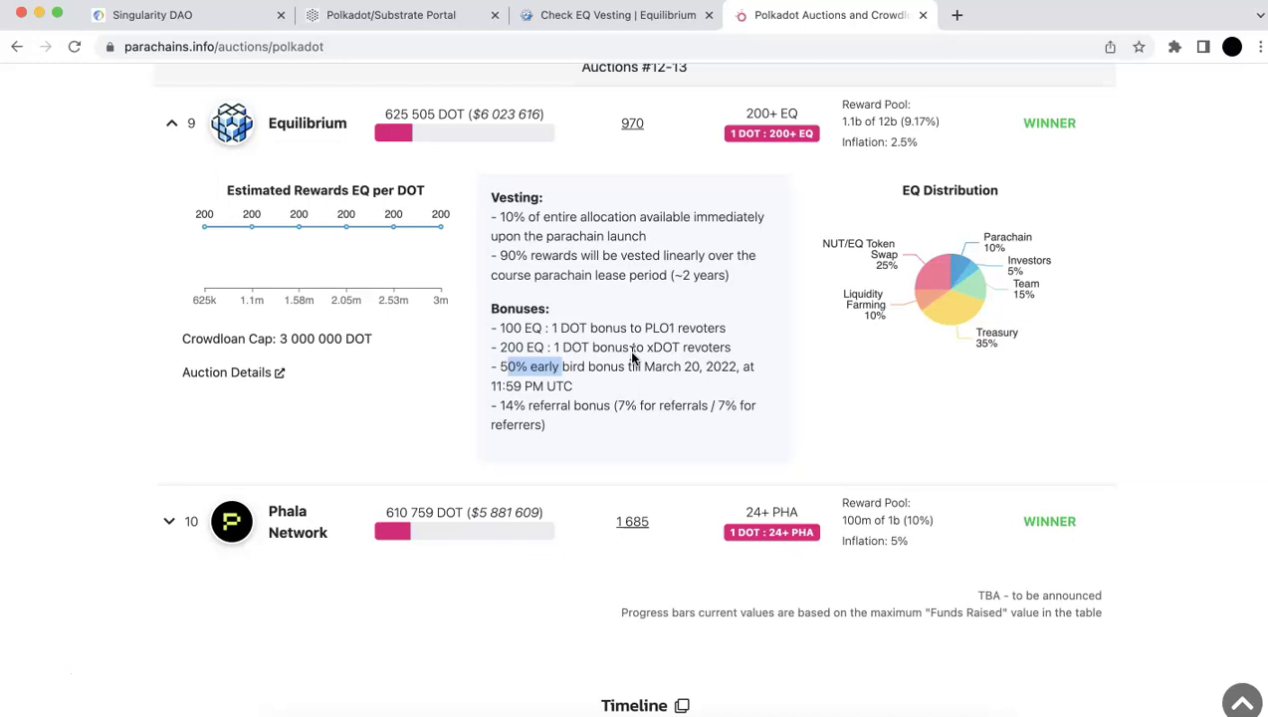
# Step: Highlight the crowdloan terms: 10% immediate allocation, 200 EQ : 1 DOT bonus, 14% referral bonus
pyautogui.moveTo(490, 216); pyautogui.dragTo(597, 217)
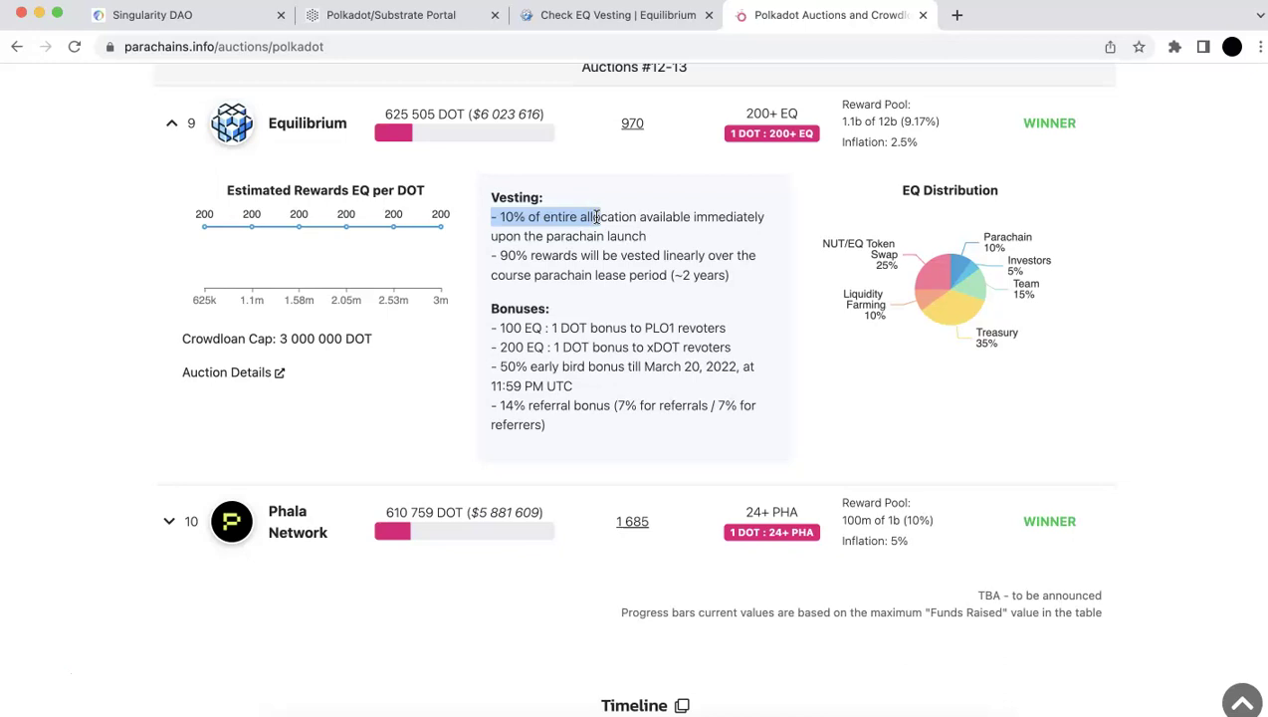
pyautogui.moveTo(498, 346); pyautogui.dragTo(596, 346)
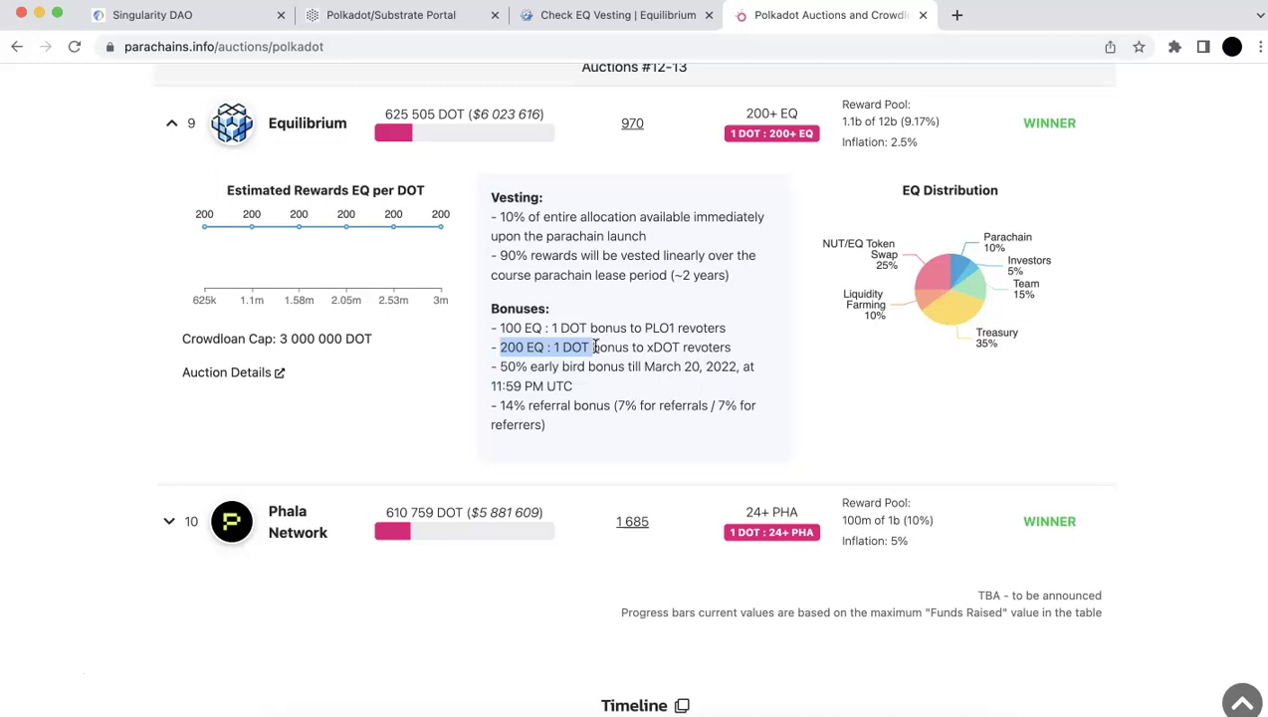
pyautogui.moveTo(492, 386); pyautogui.dragTo(596, 454)
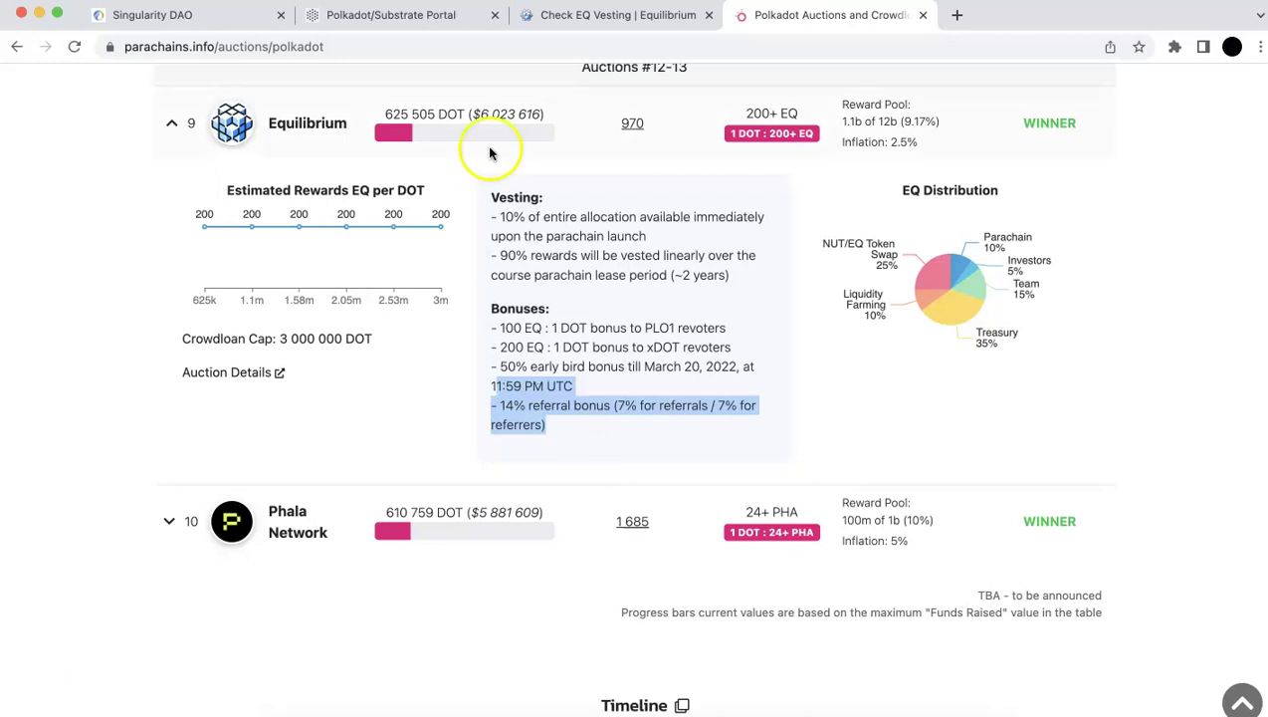
# Step: Return to the Polkadot portal and browse the network list for Equilibrium
pyautogui.click(416, 17)
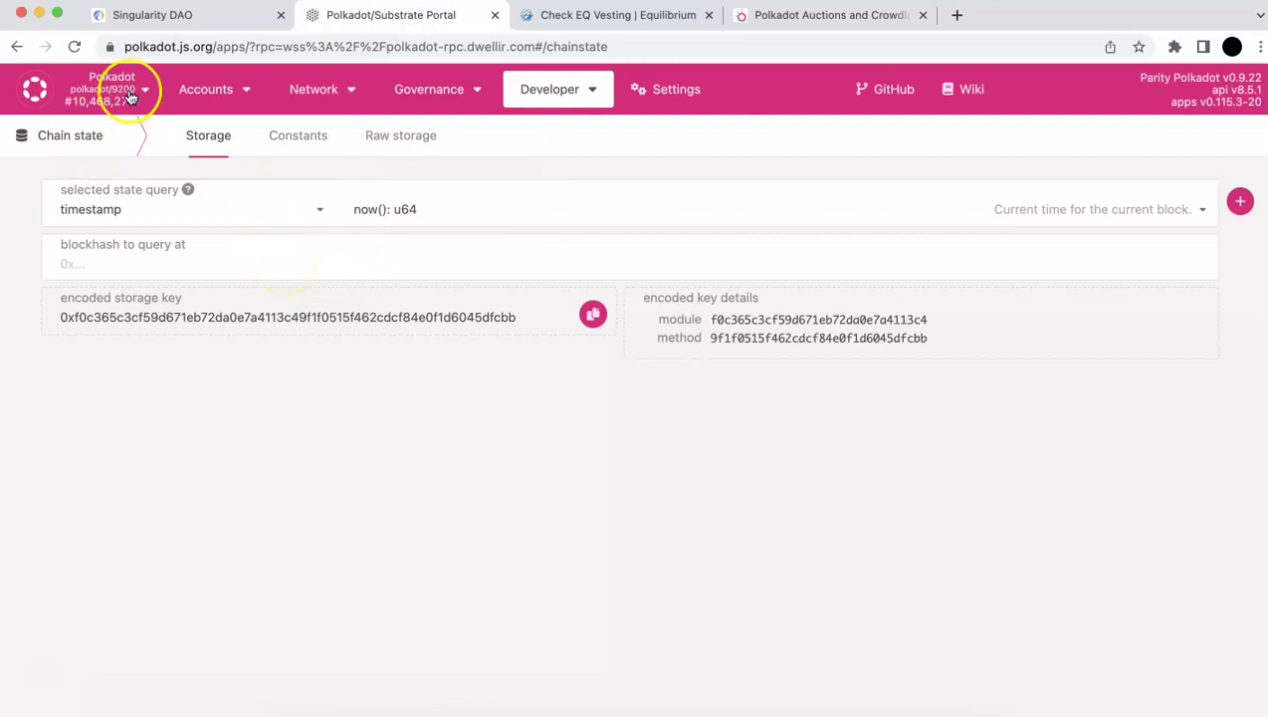
pyautogui.click(127, 94)
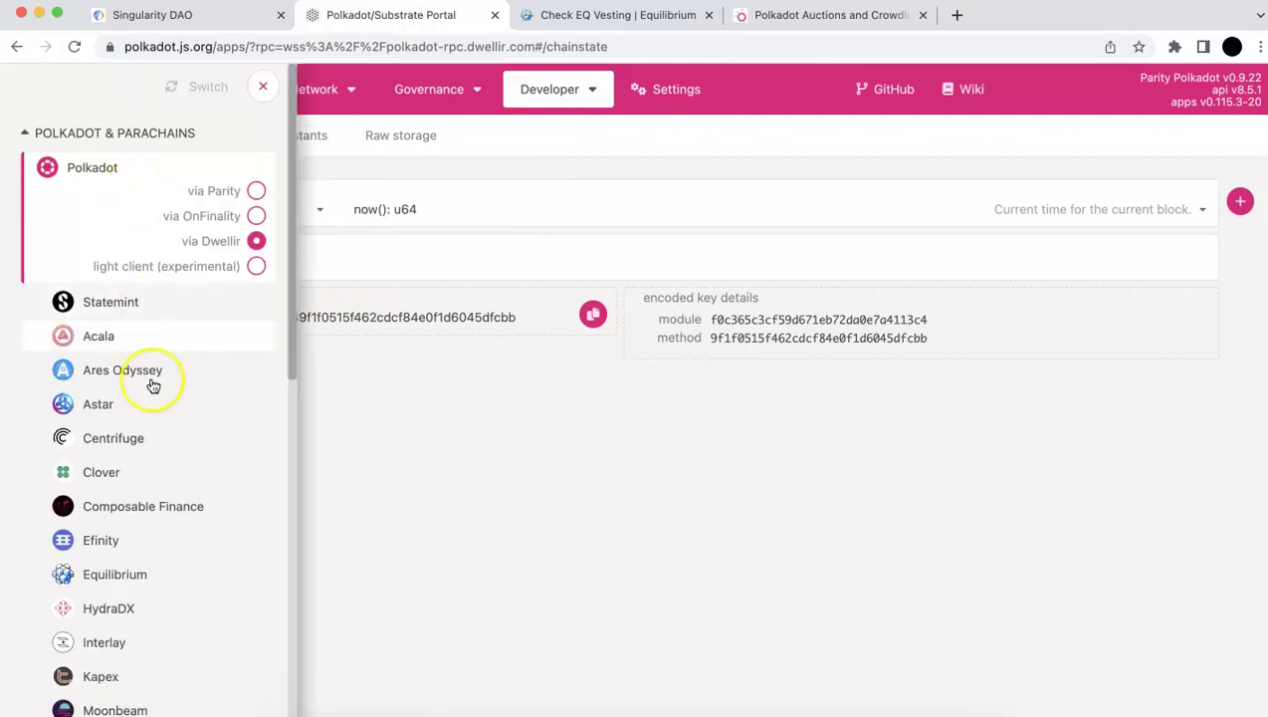
pyautogui.scroll(-5, 152, 385)
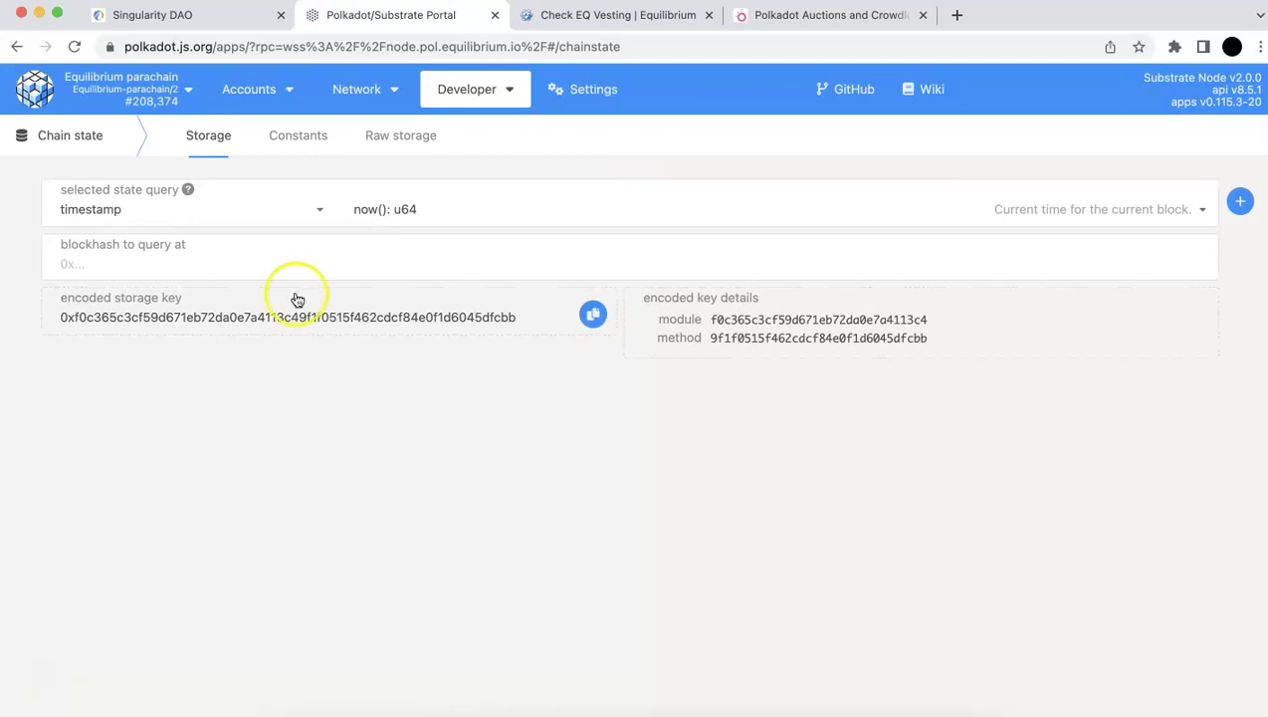
# Step: Open the Equilibrium accounts list and highlight the extension account's 0.0000 TOKEN balance
pyautogui.moveTo(255, 91)
pyautogui.click(248, 130)
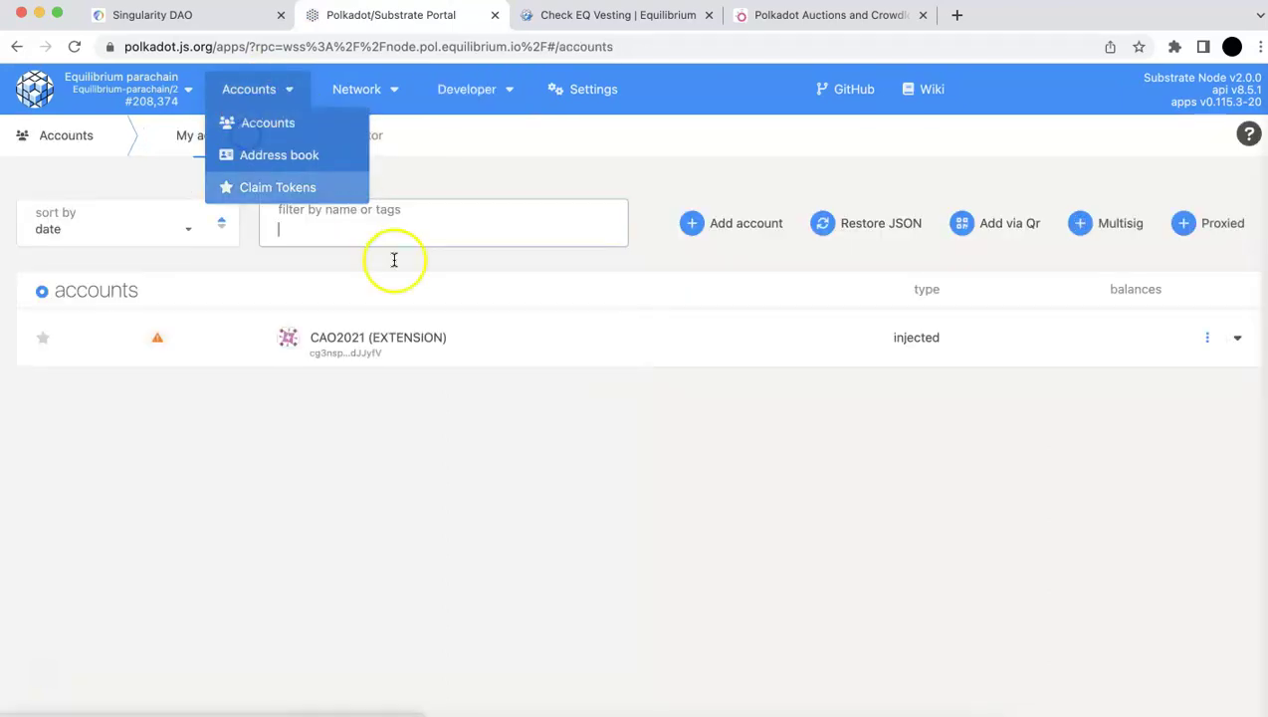
pyautogui.moveTo(1064, 345); pyautogui.dragTo(1144, 358)
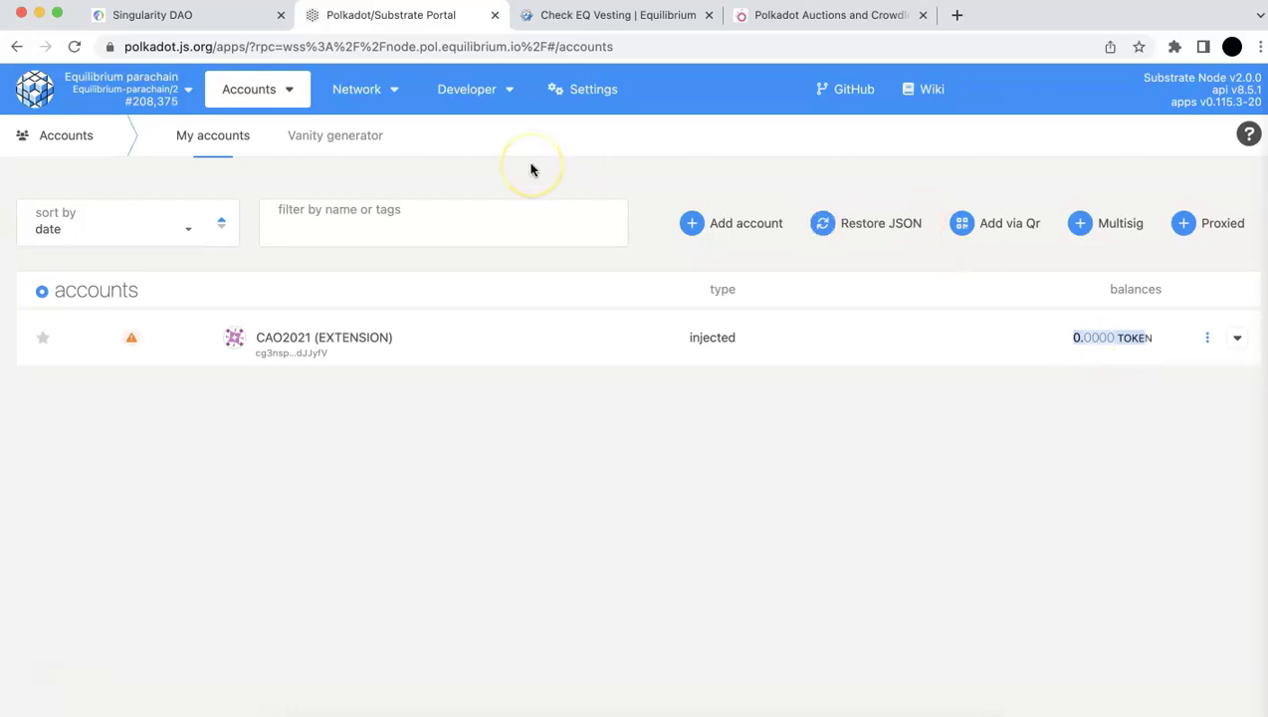
pyautogui.moveTo(428, 99)
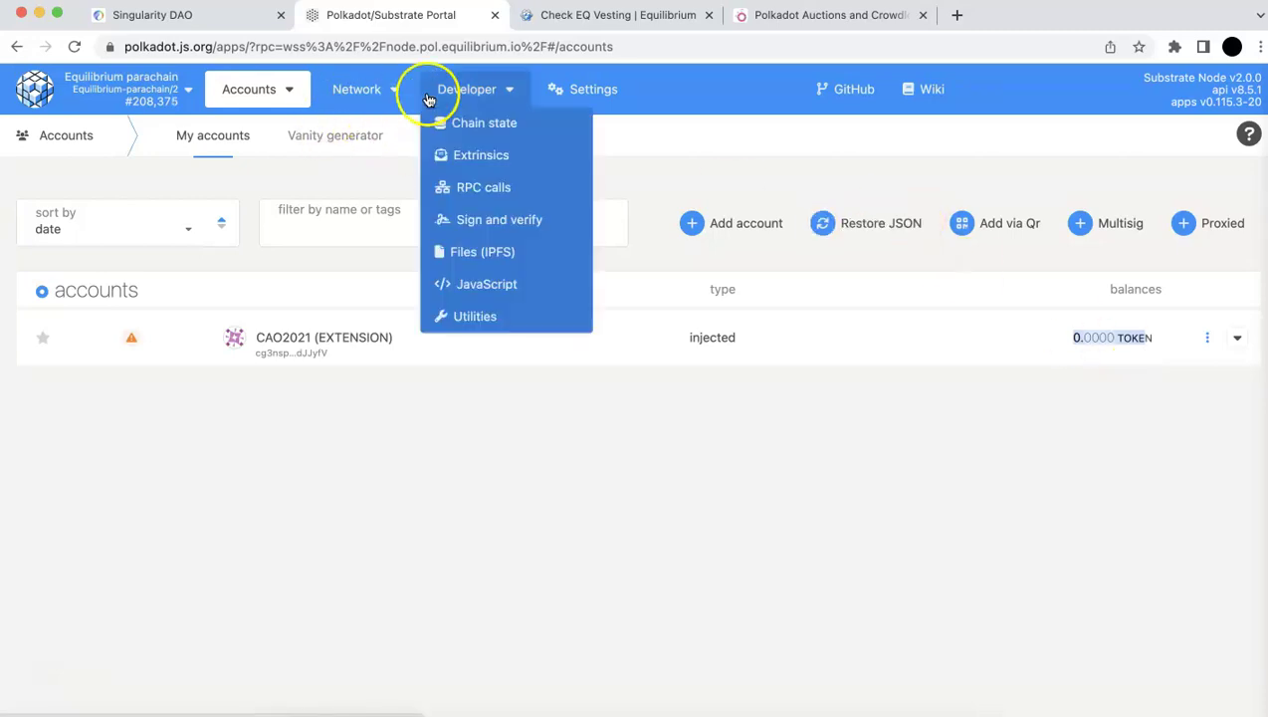
# Step: Set up an eqBalances.account storage query for the extension account, excluding the u64 parameter
pyautogui.click(487, 131)
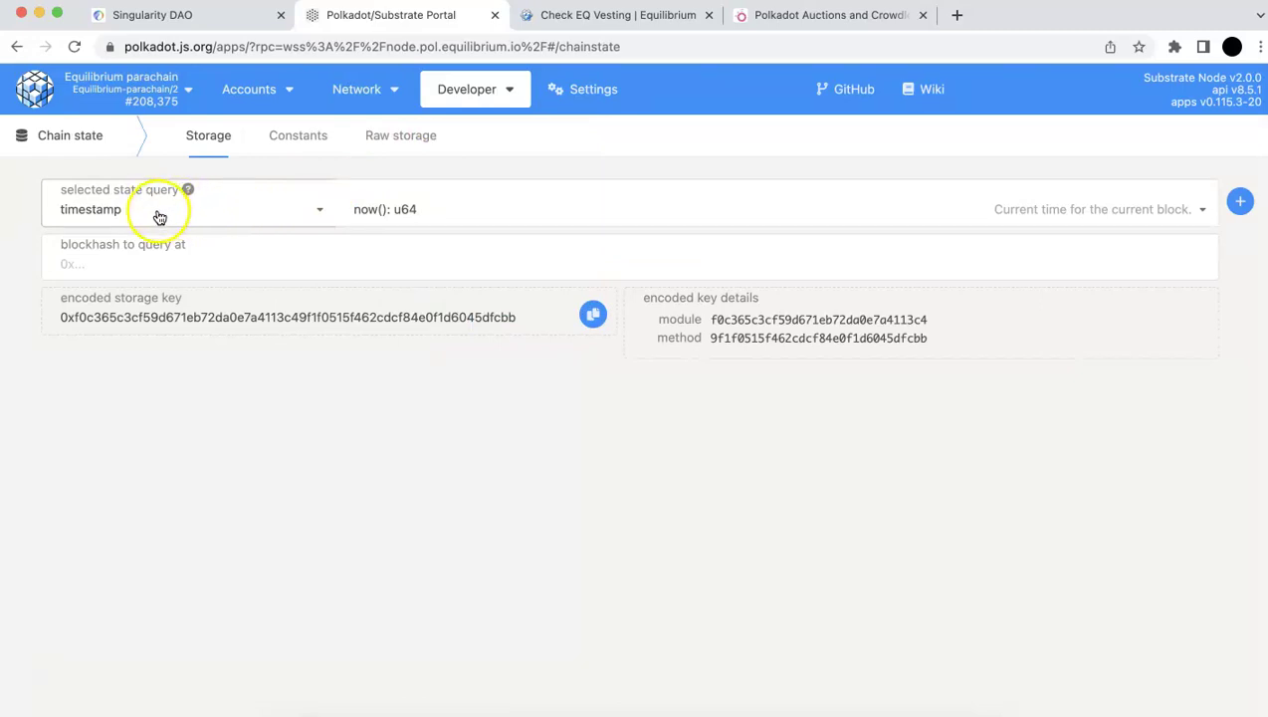
pyautogui.click(312, 218)
pyautogui.scroll(2, 213, 342)
pyautogui.scroll(10, 213, 342)
pyautogui.scroll(-1, 211, 340)
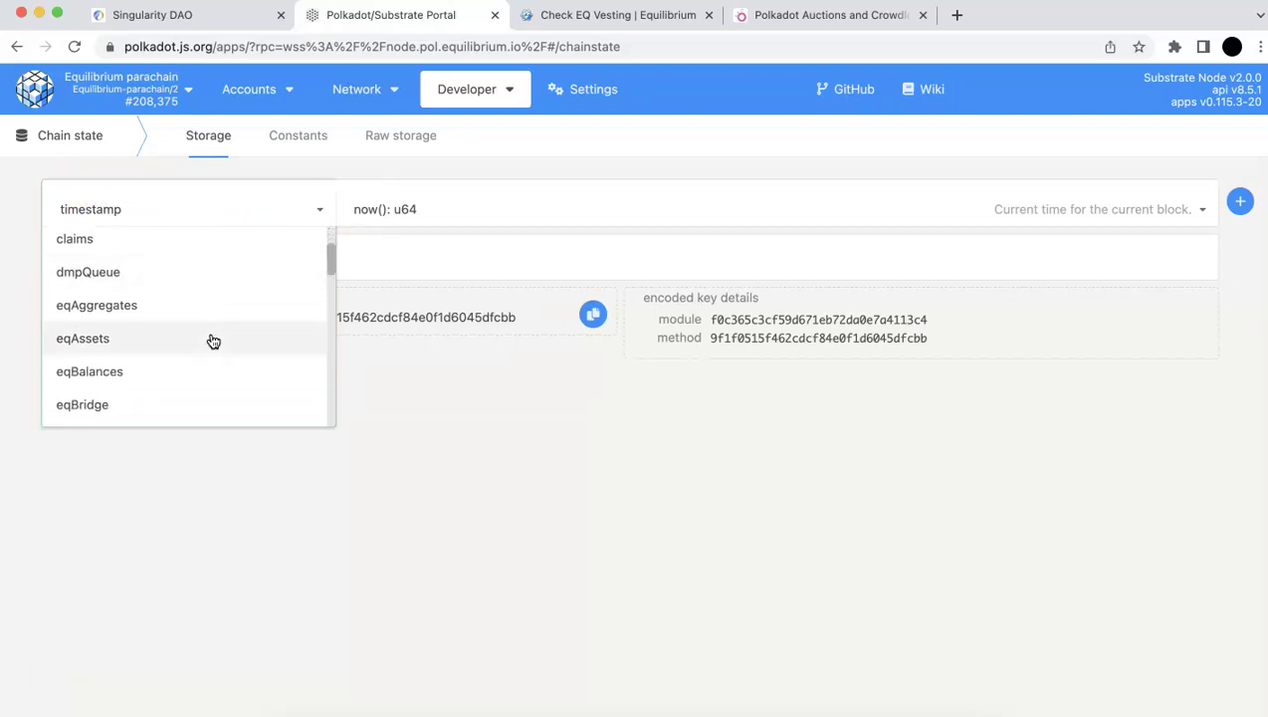
pyautogui.click(118, 378)
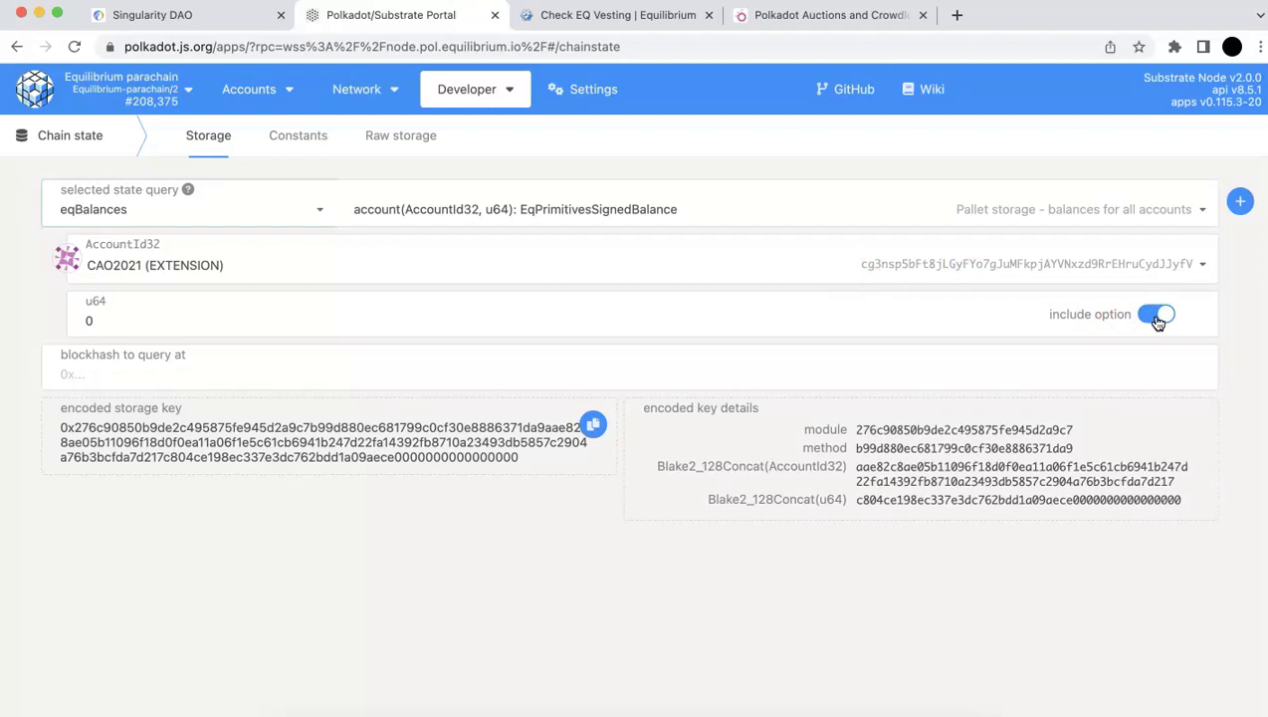
pyautogui.click(1157, 319)
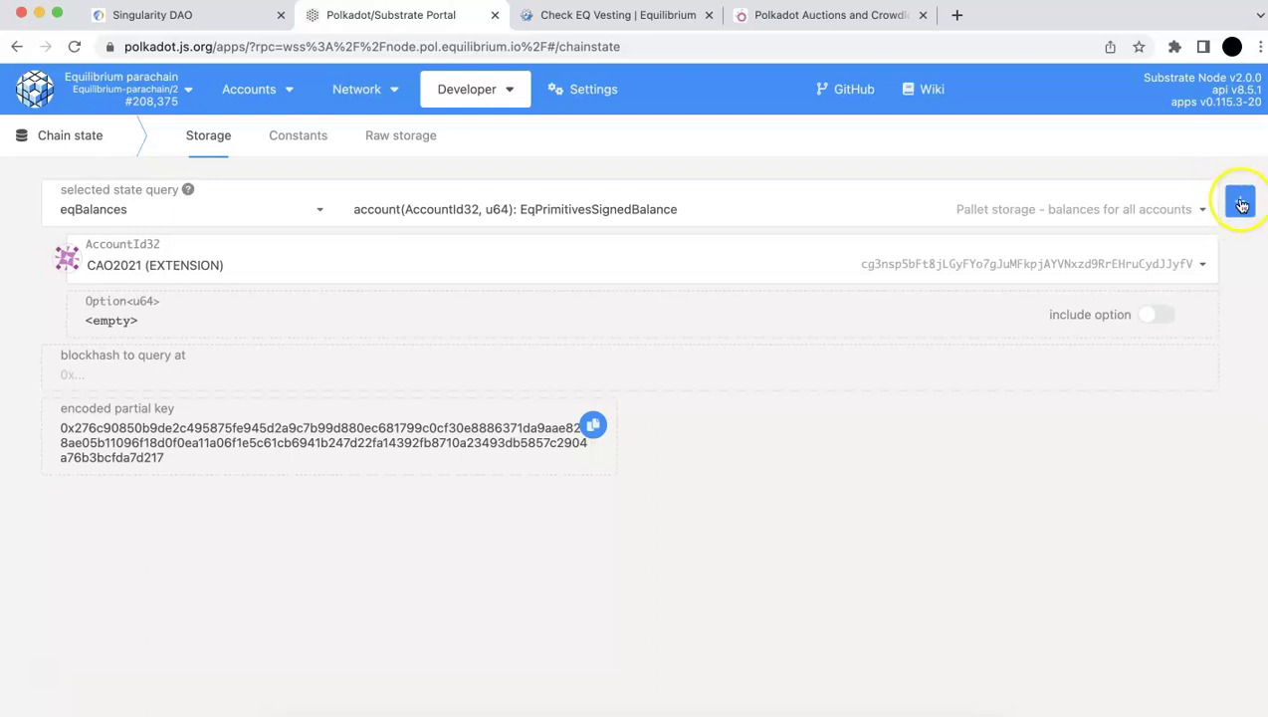
# Step: Run the eqBalances.account query and highlight its Positive balance of 1,000,000,000,000
pyautogui.click(1240, 203)
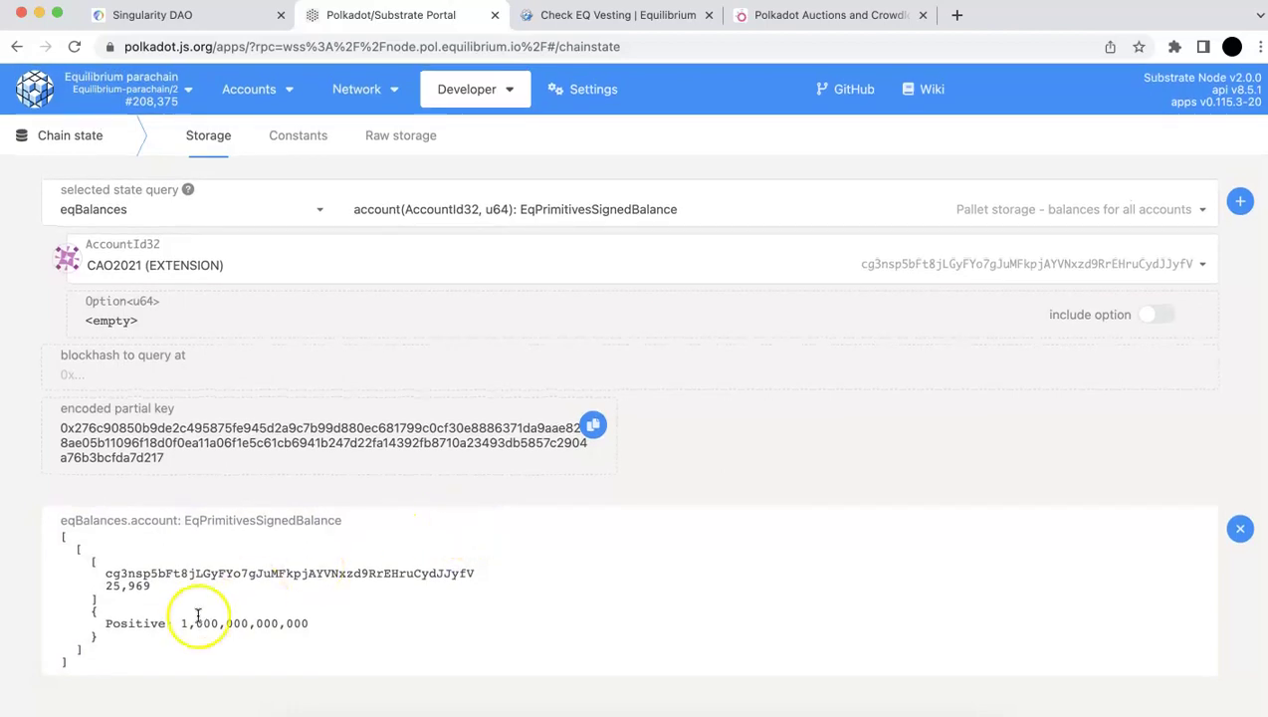
pyautogui.moveTo(181, 623); pyautogui.dragTo(310, 623)
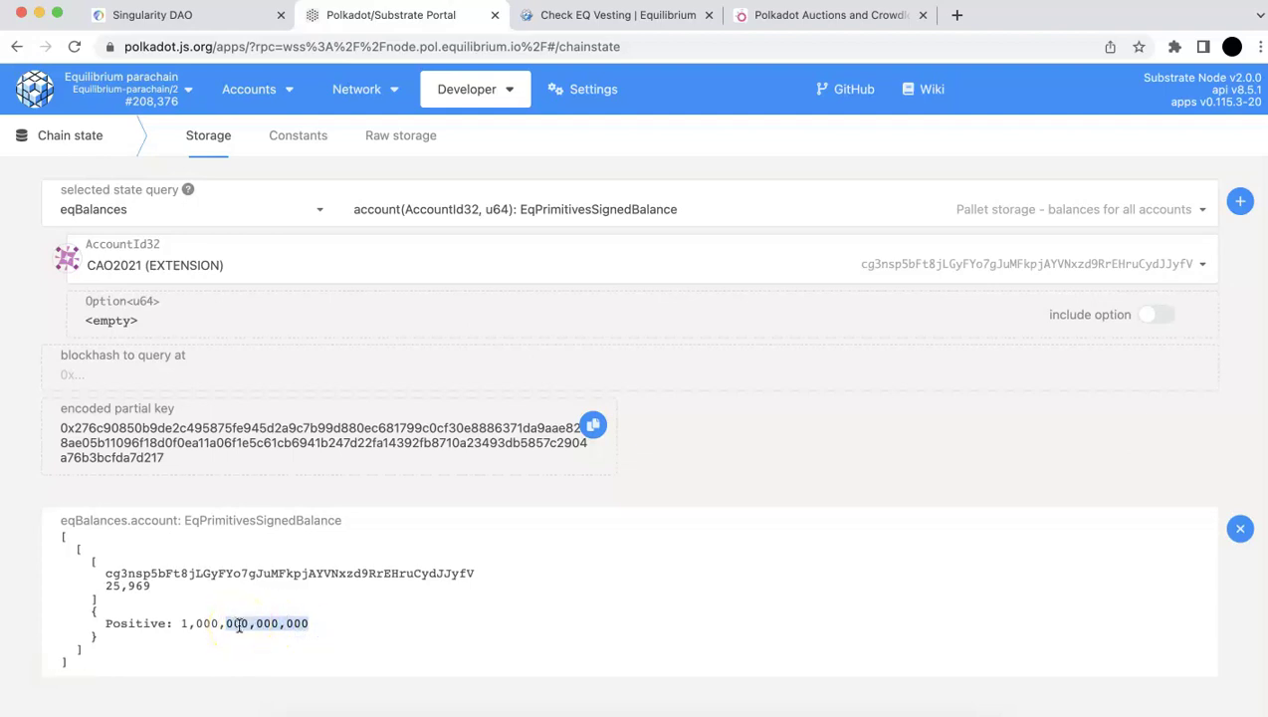
pyautogui.moveTo(179, 623); pyautogui.dragTo(217, 622)
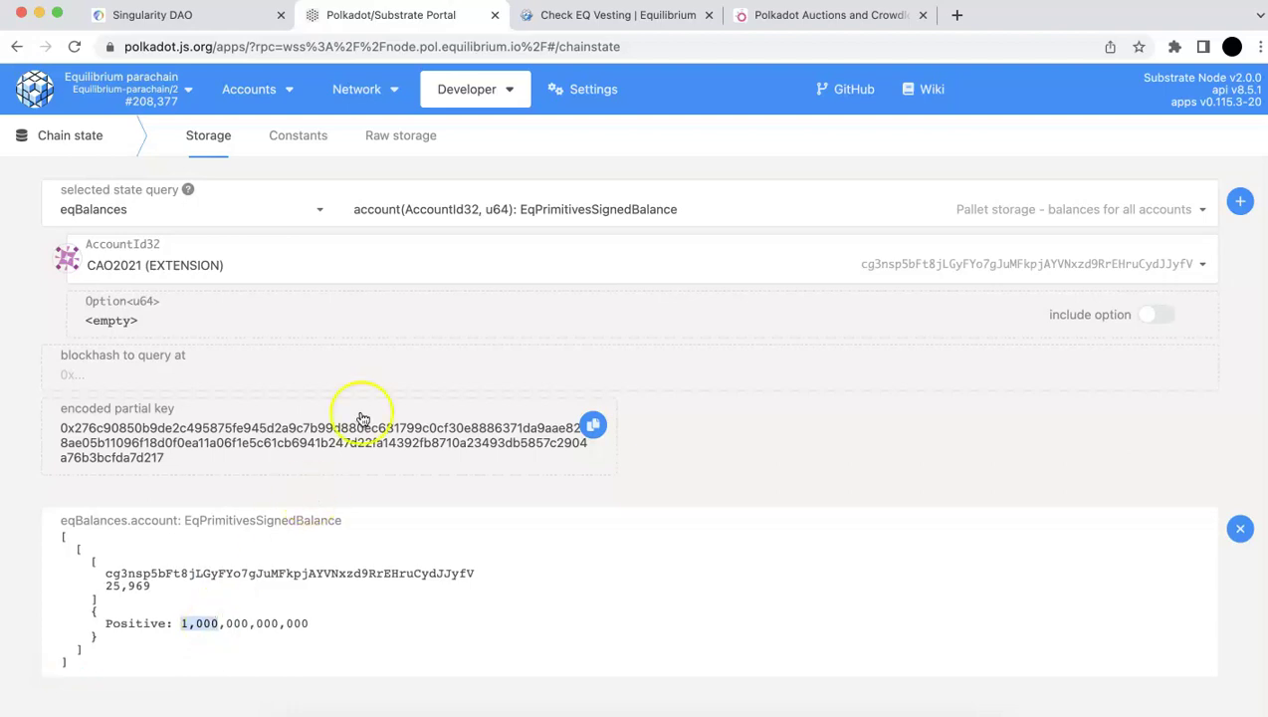
# Step: On the Check EQ Vesting page, try connecting the Polkadot{.js} wallet, refresh, and retry
pyautogui.click(602, 14)
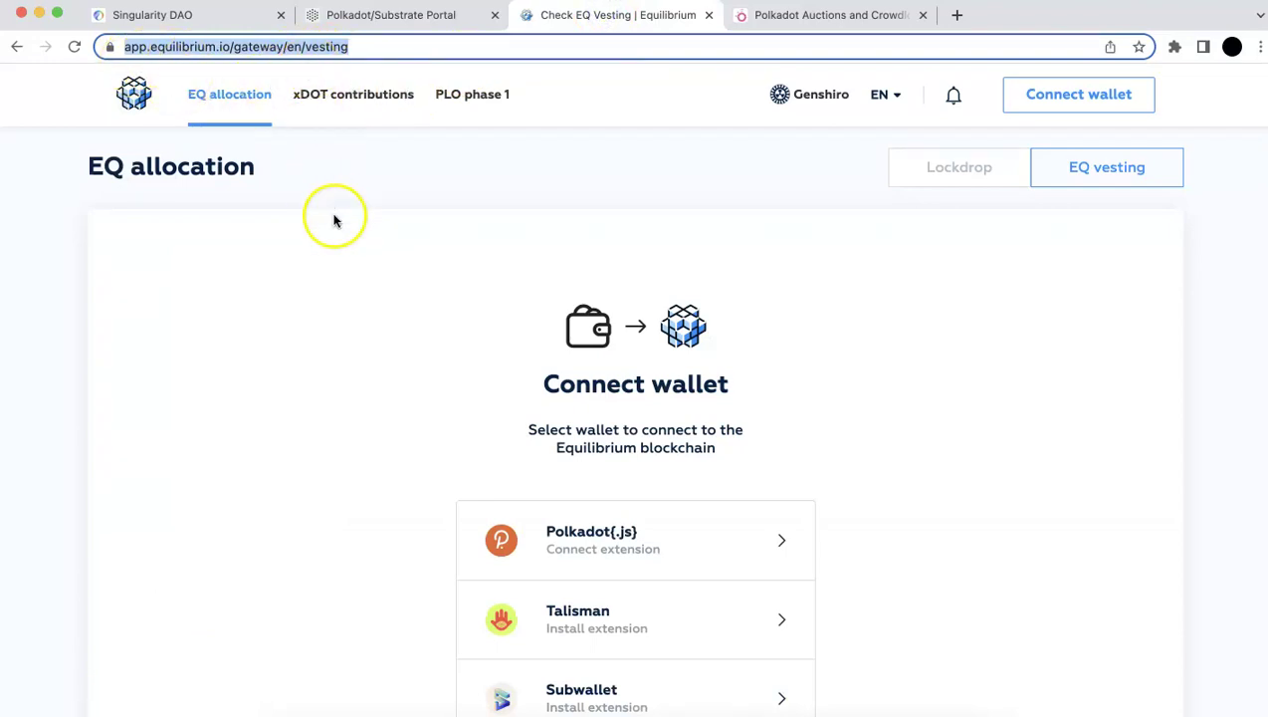
pyautogui.scroll(-3, 372, 310)
pyautogui.scroll(1, 371, 314)
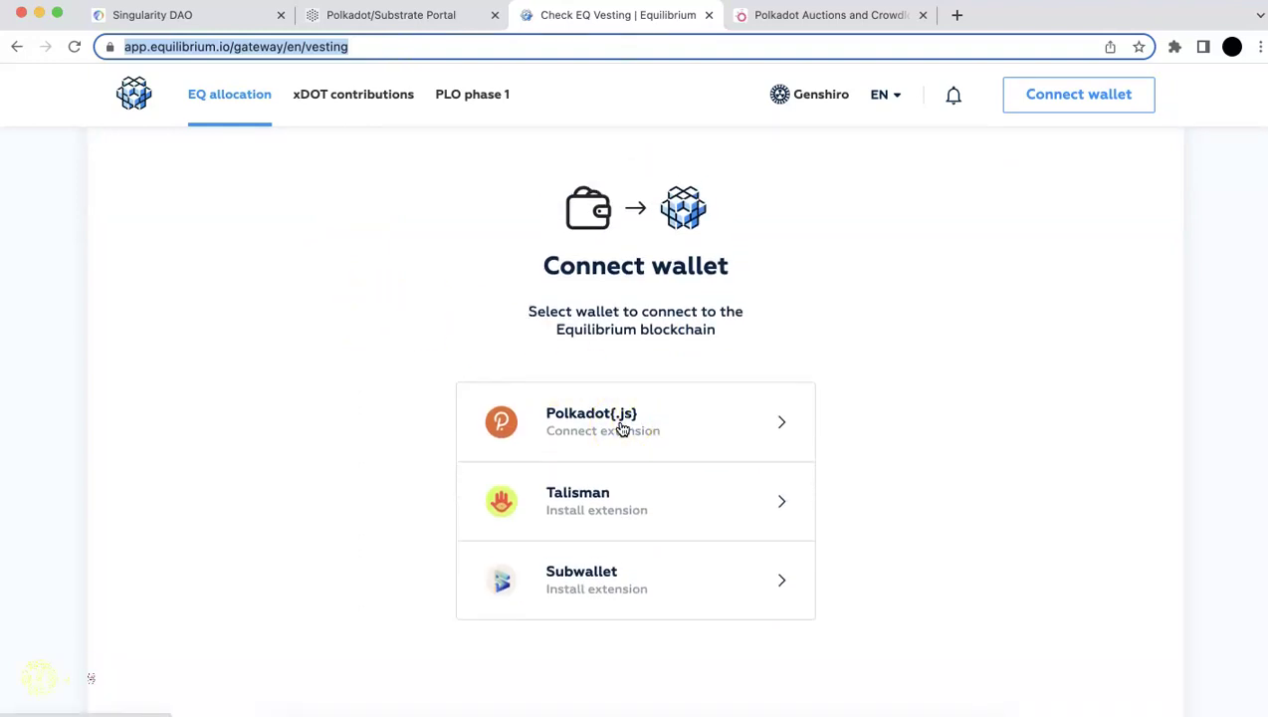
pyautogui.click(622, 428)
pyautogui.click(626, 475)
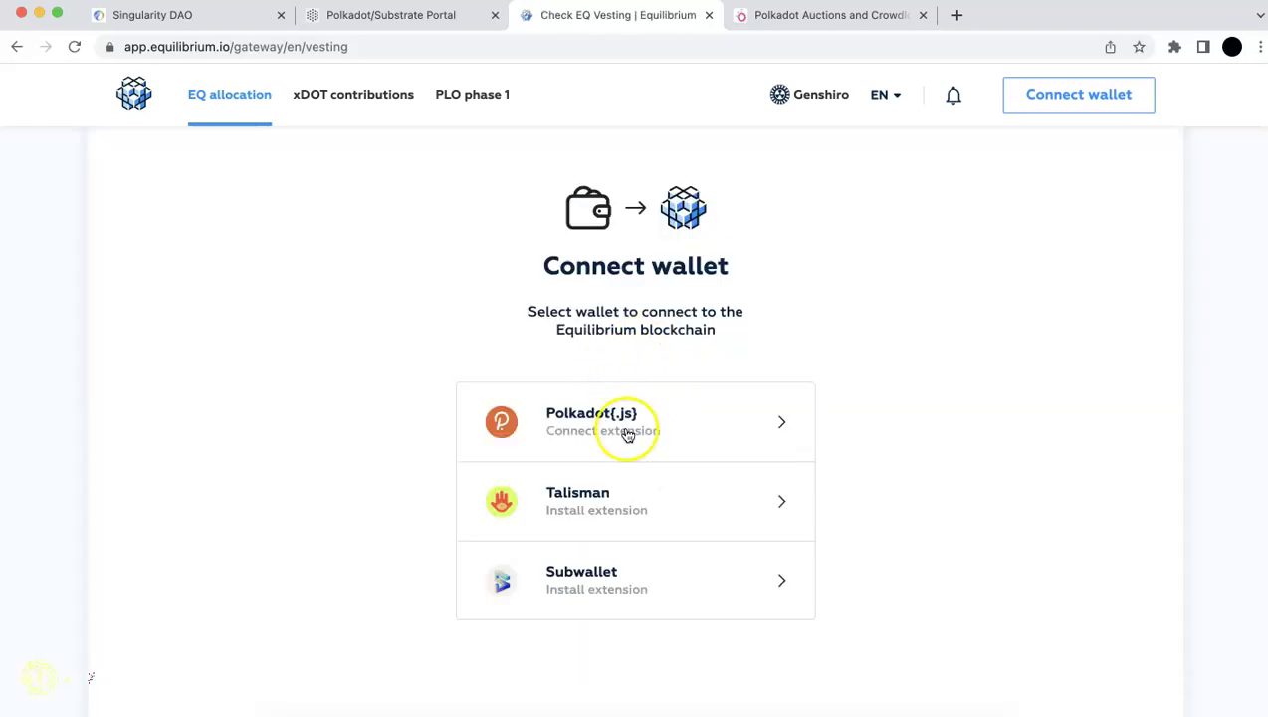
pyautogui.click(630, 435)
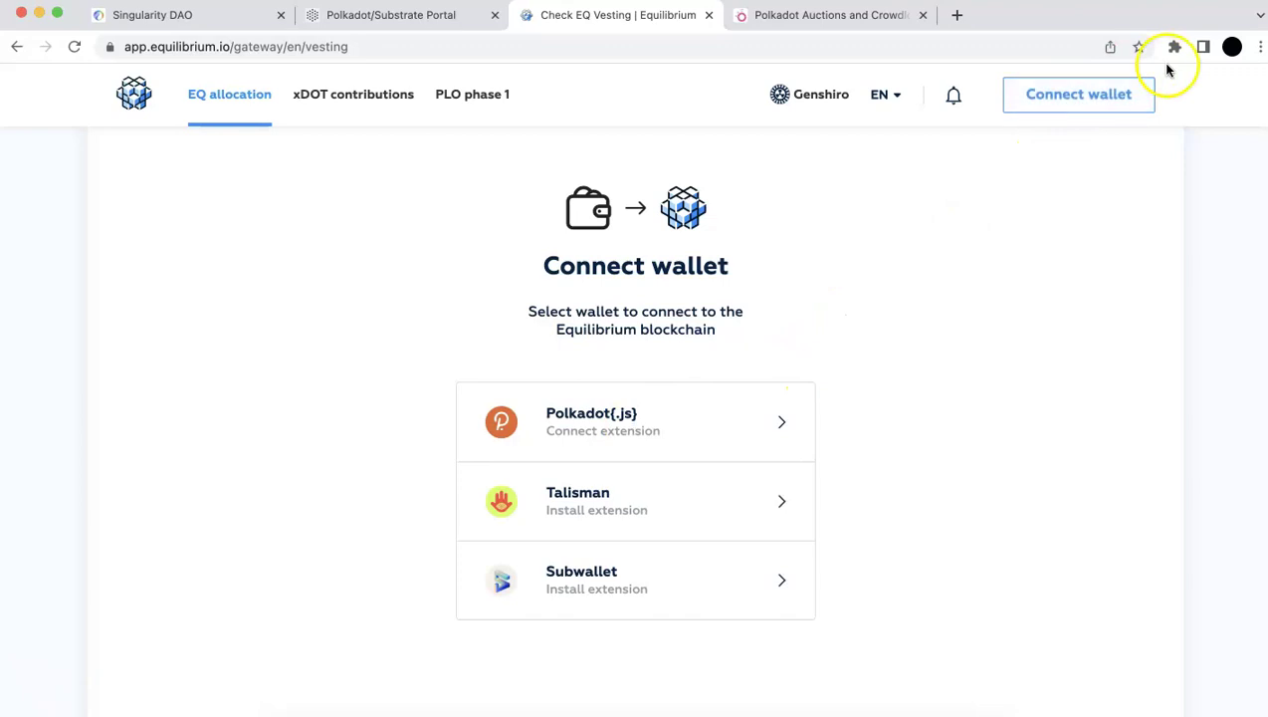
# Step: In the Polkadot{.js} extension's Manage Website Access, allow app.equilibrium.io
pyautogui.click(1176, 48)
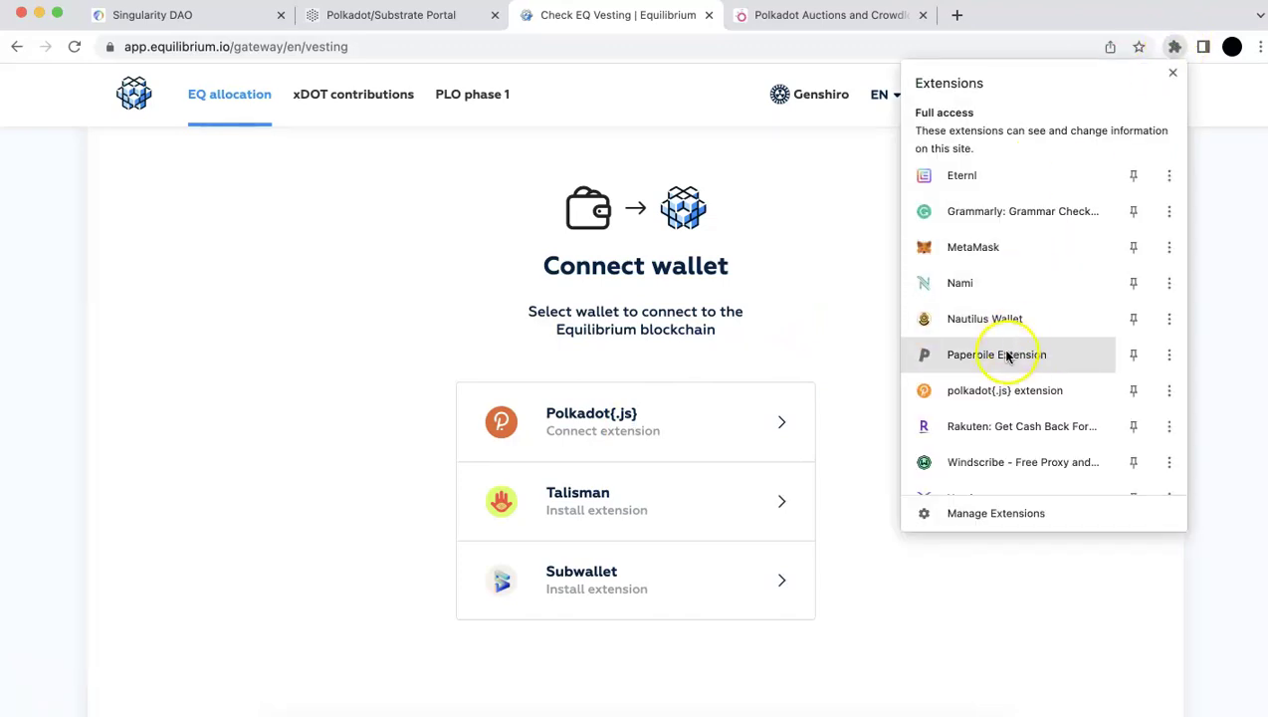
pyautogui.click(1002, 391)
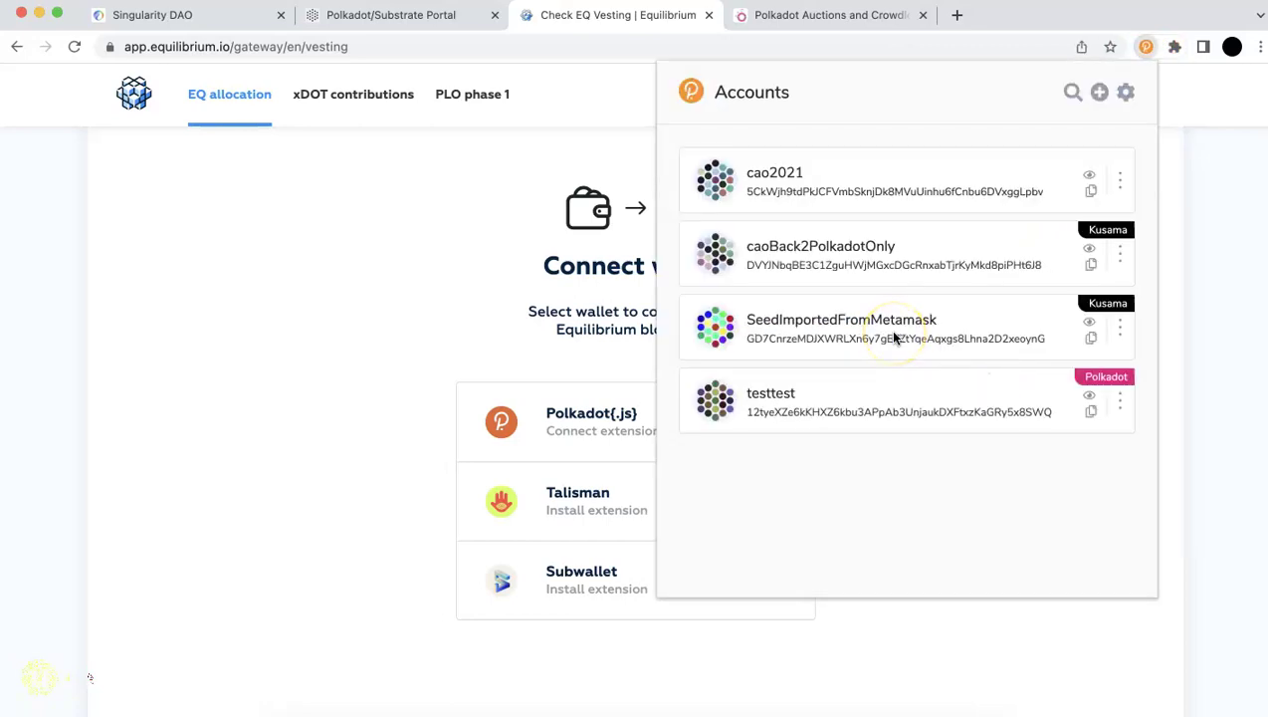
pyautogui.click(1126, 93)
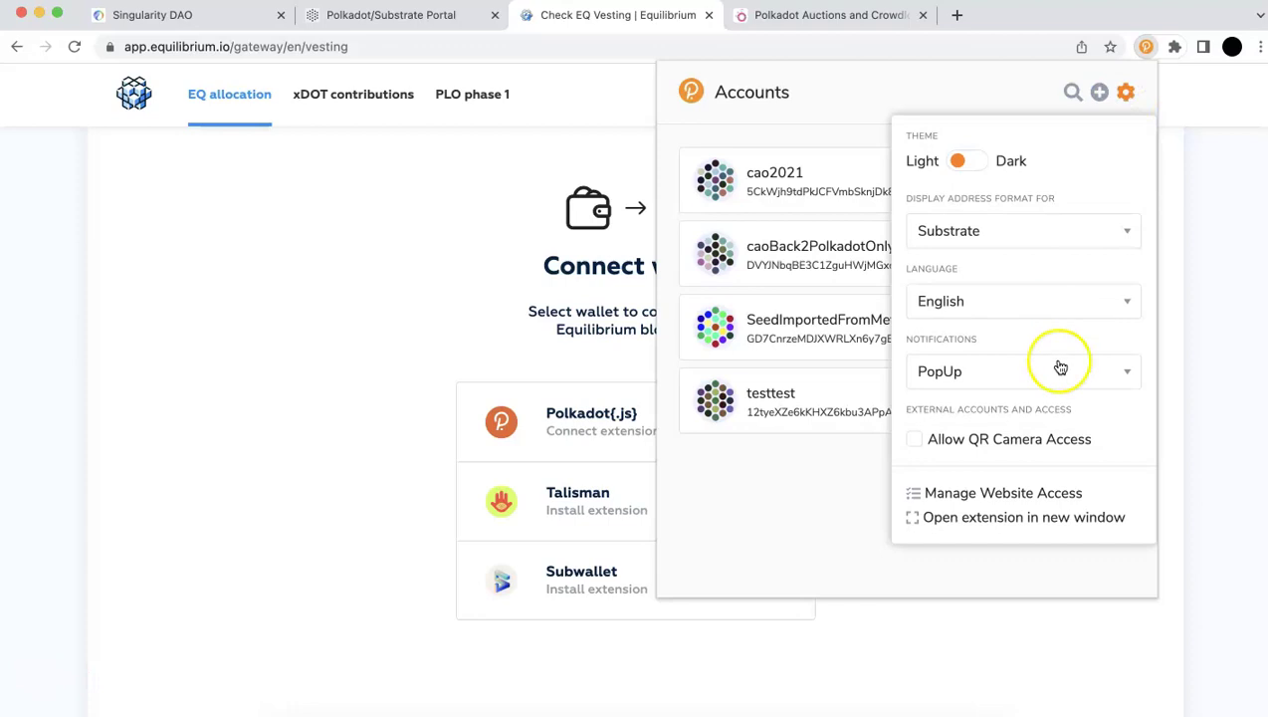
pyautogui.click(1025, 494)
pyautogui.click(764, 156)
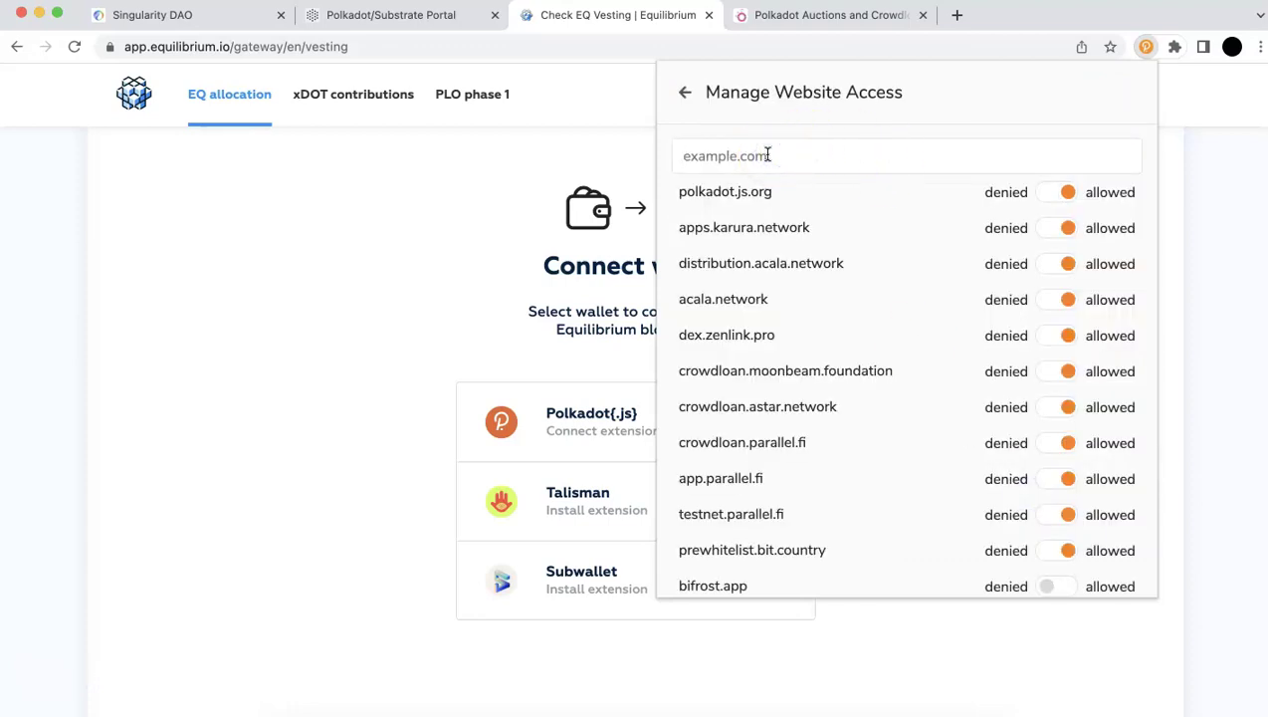
pyautogui.write('app.e')
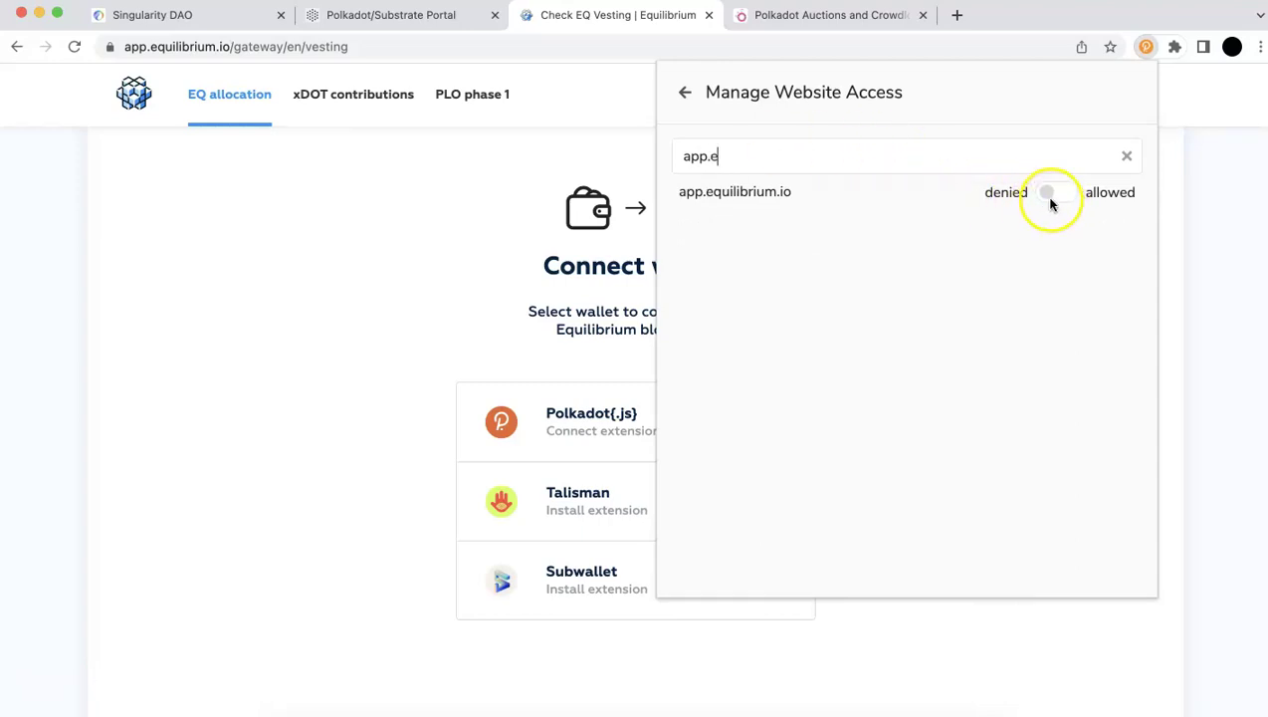
pyautogui.moveTo(1051, 202)
pyautogui.mouseDown()
pyautogui.moveTo(1027, 192)
pyautogui.moveTo(1067, 200)
pyautogui.mouseUp()
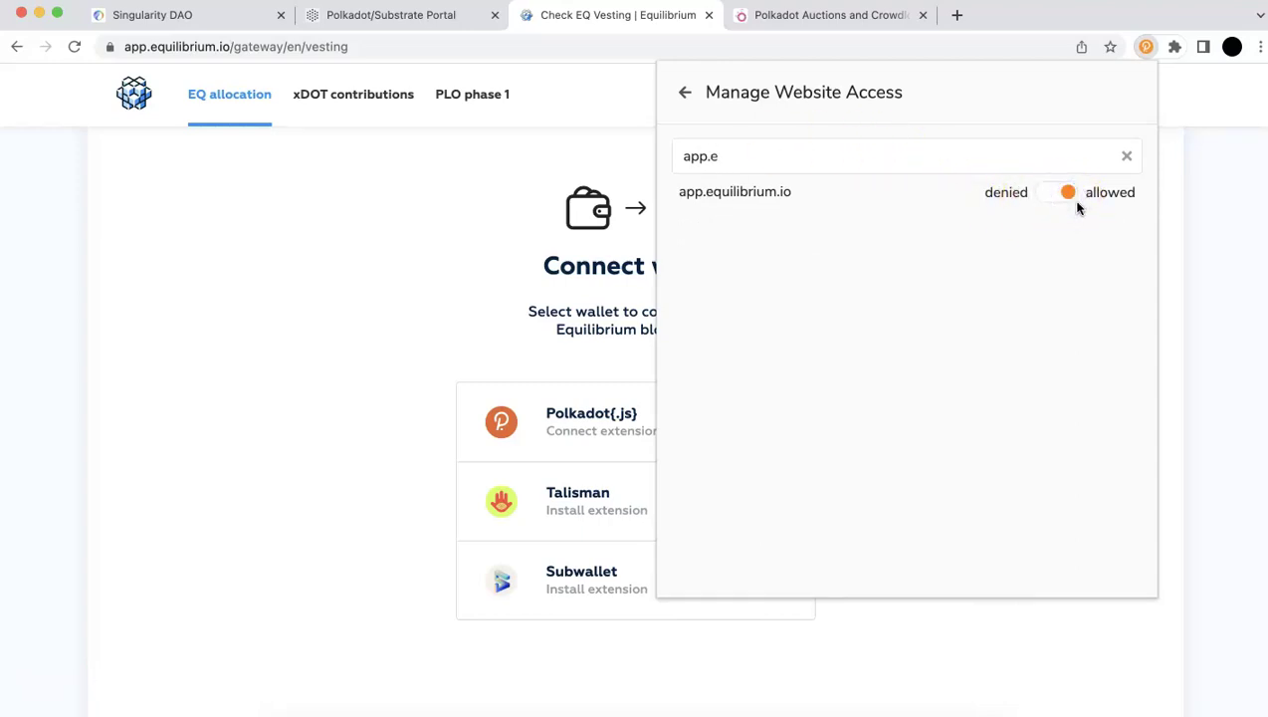
# Step: Close the wallet popup and reload the Equilibrium vesting page
pyautogui.click(364, 289)
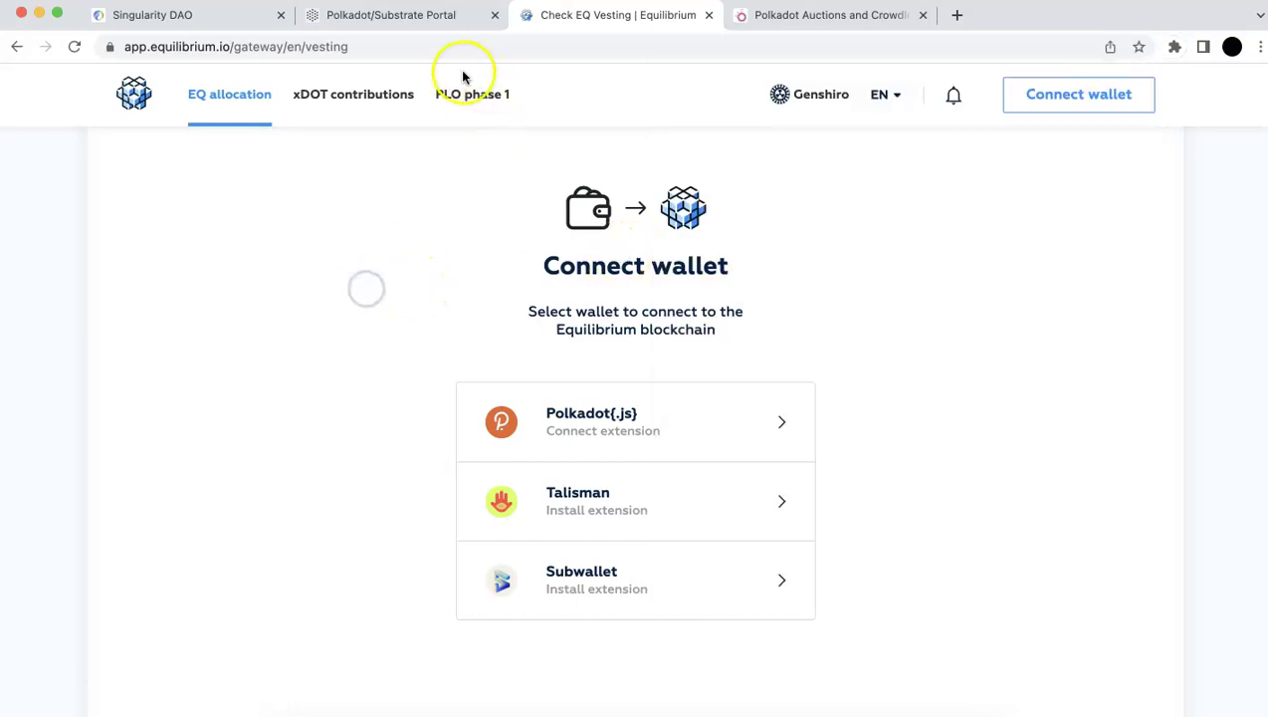
pyautogui.click(439, 50)
pyautogui.press('Return')
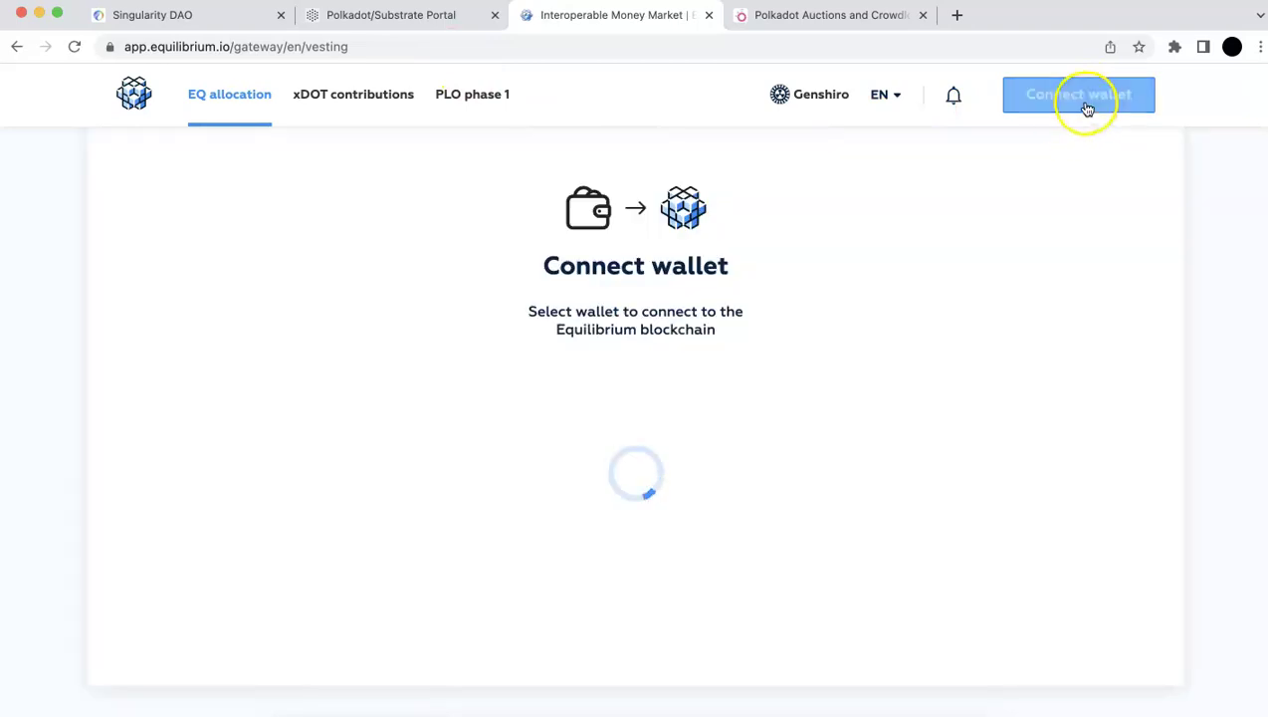
# Step: Connect the Polkadot{.js} wallet, review the EQ transfer form's 1000.00 EQ maximum, then return to vesting
pyautogui.click(681, 442)
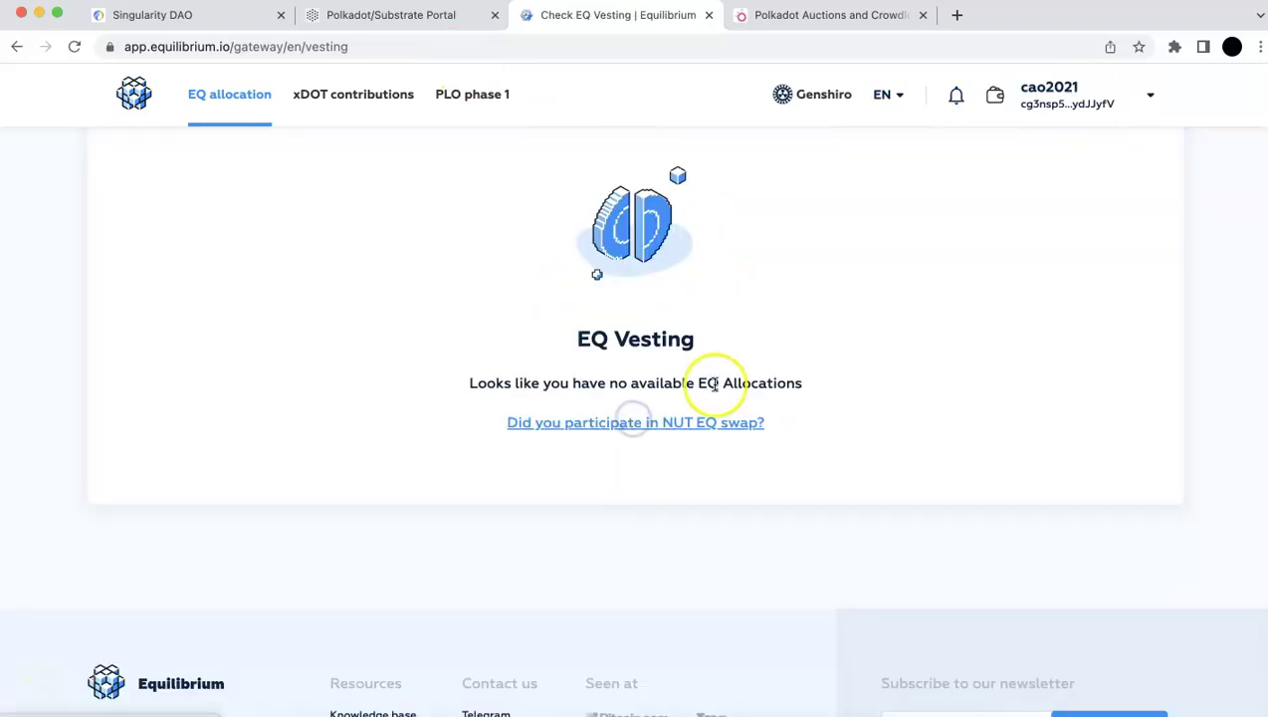
pyautogui.click(1080, 100)
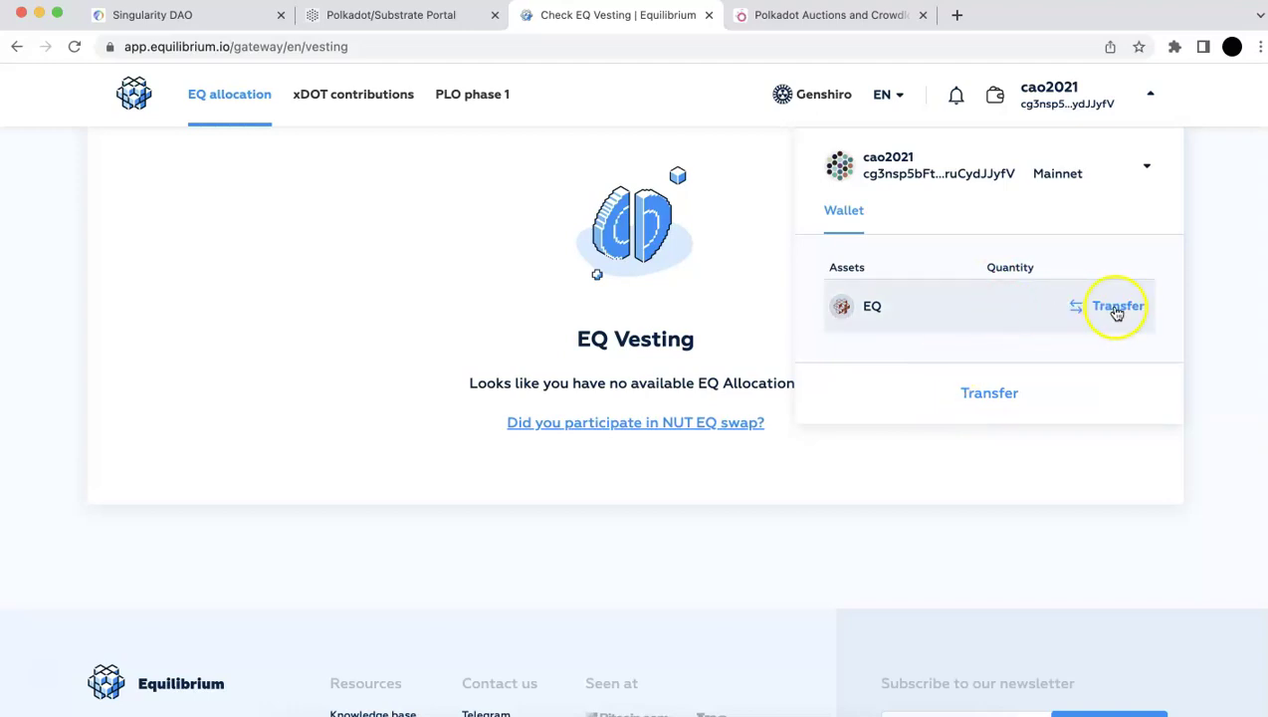
pyautogui.click(1115, 311)
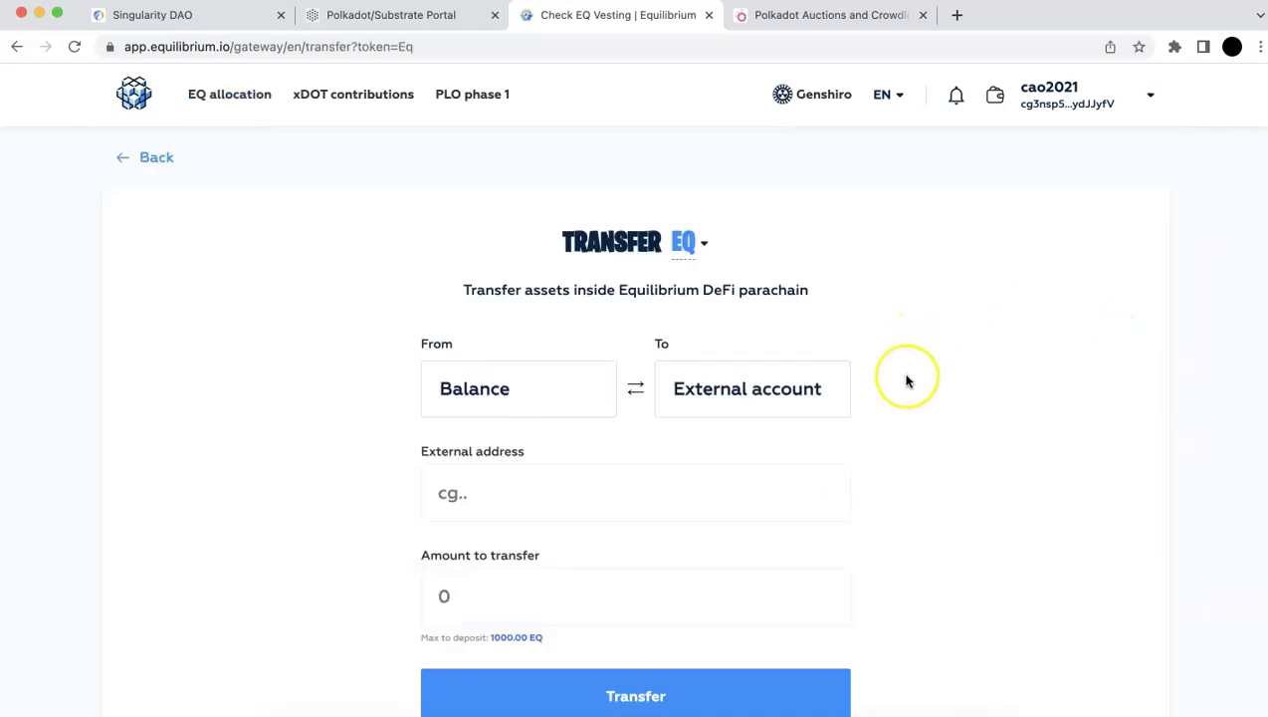
pyautogui.scroll(-2, 906, 376)
pyautogui.scroll(2, 906, 380)
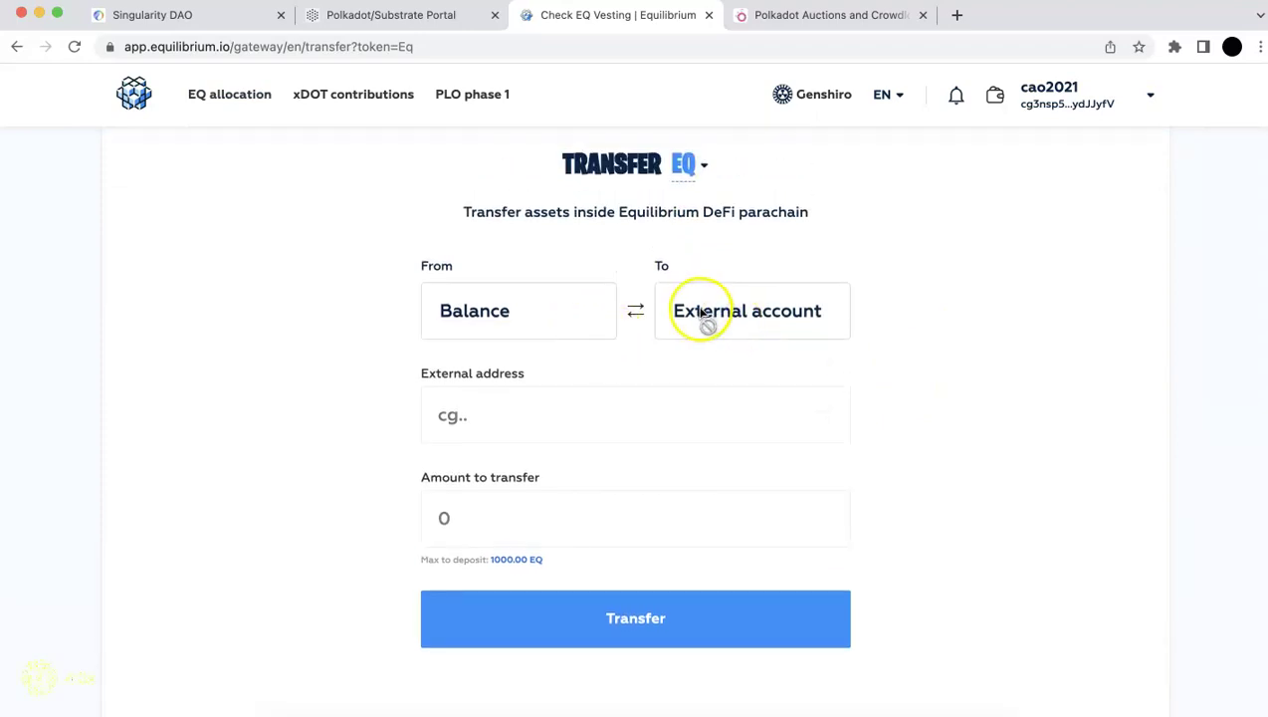
pyautogui.scroll(2, 675, 311)
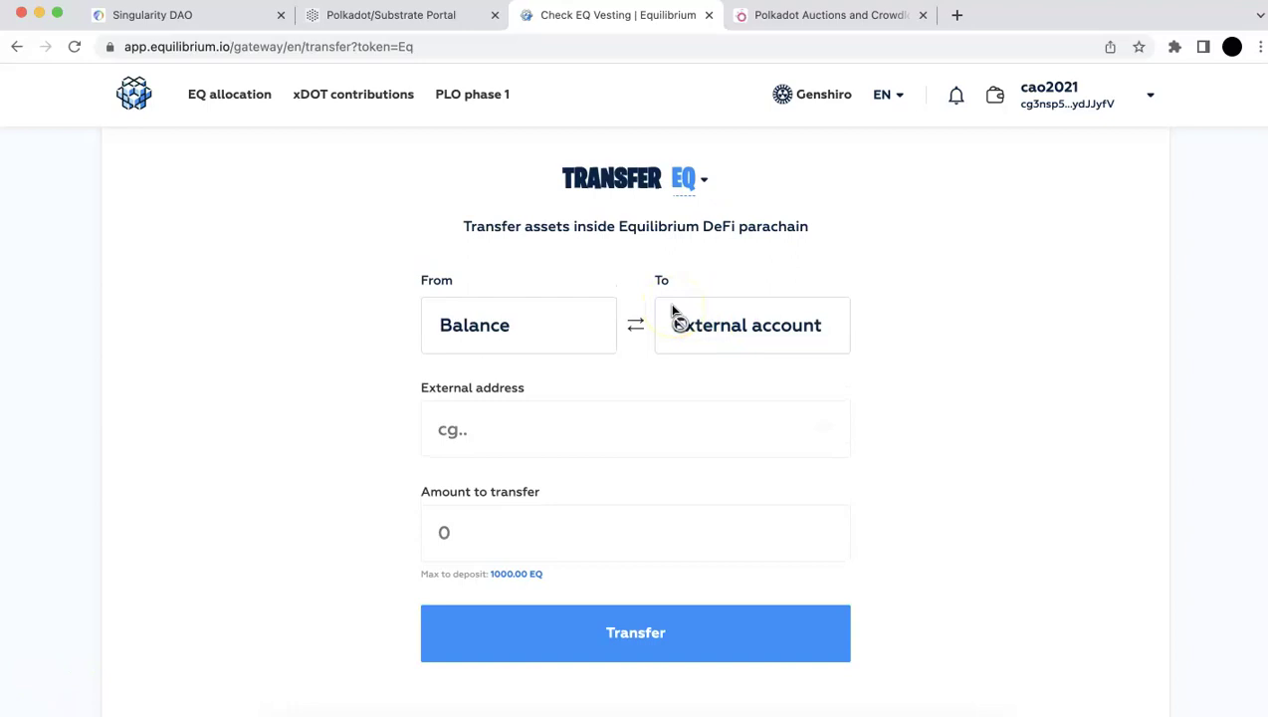
pyautogui.scroll(-6, 674, 402)
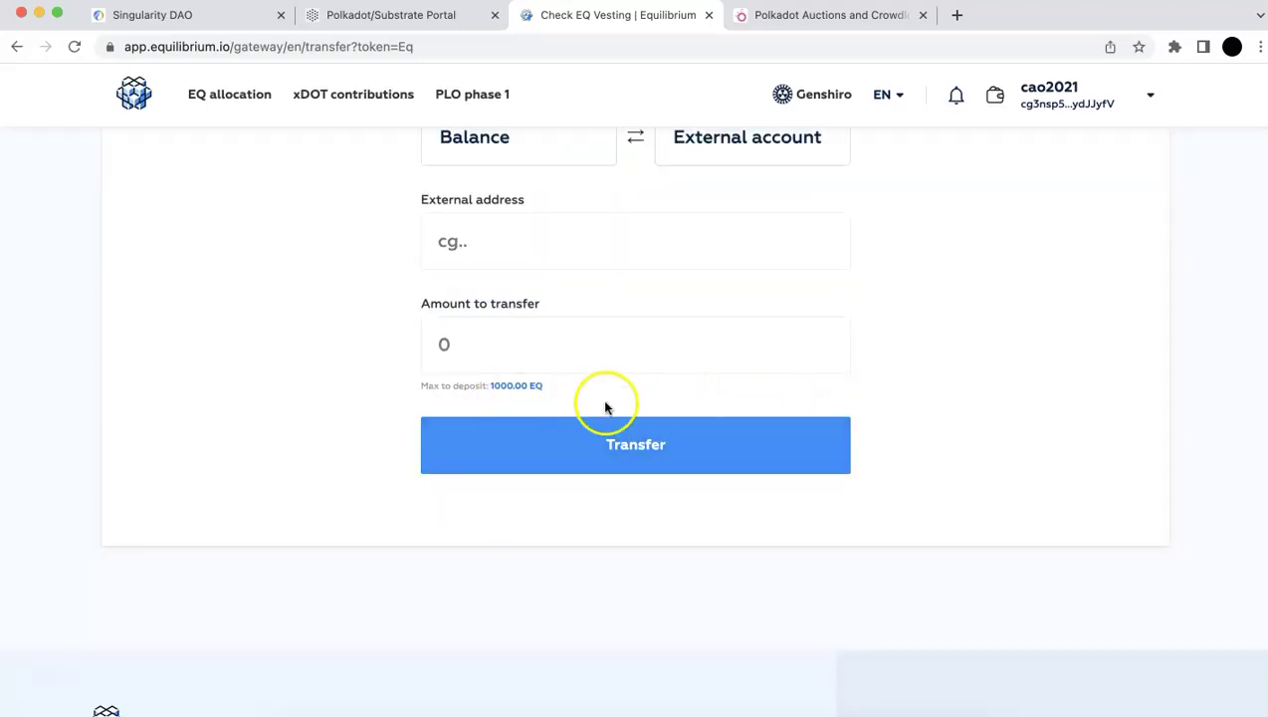
pyautogui.scroll(6, 606, 405)
pyautogui.click(149, 159)
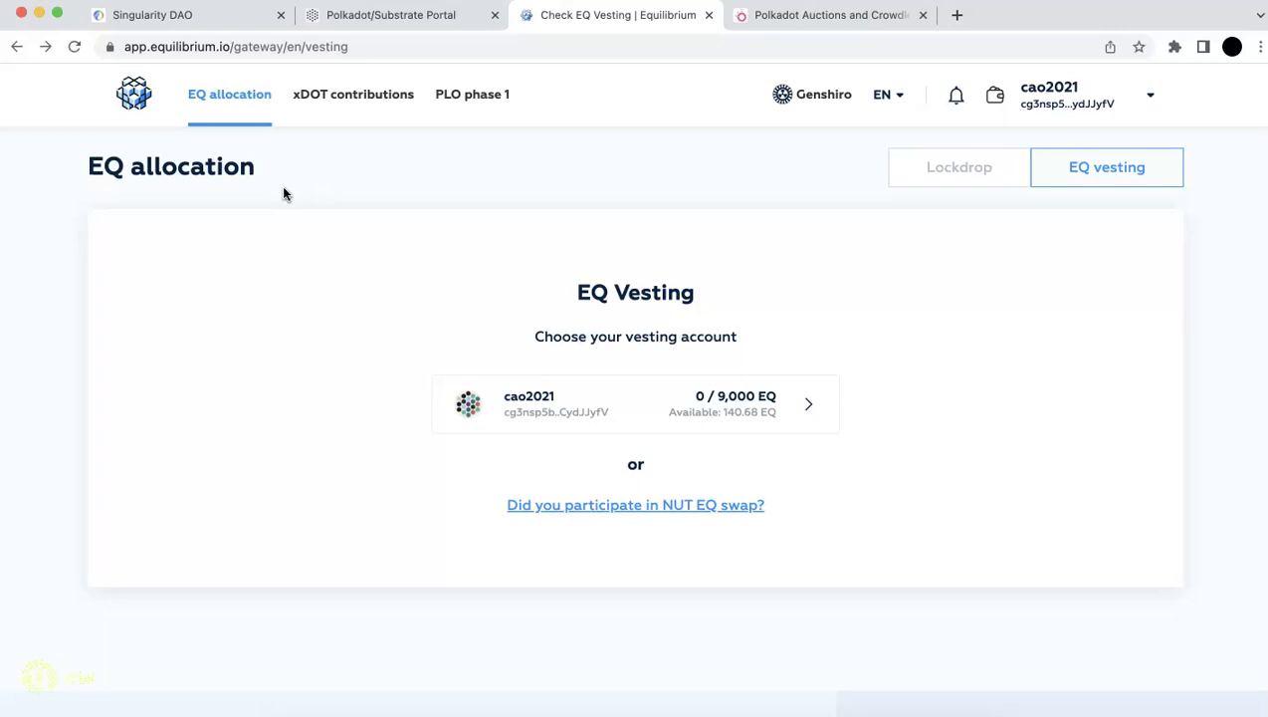
# Step: Open the EQ allocation overview for the connected vesting account
pyautogui.click(218, 103)
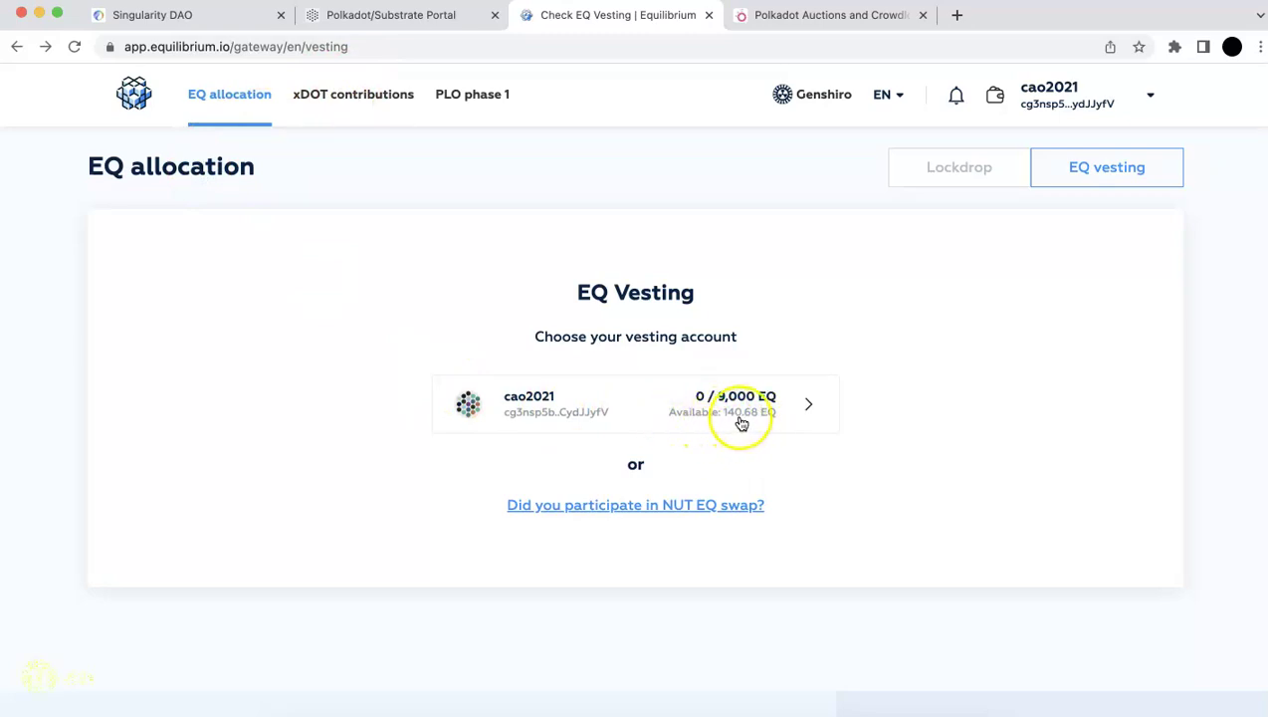
# Step: Open the vesting account's claim details and try the Claim button
pyautogui.click(743, 420)
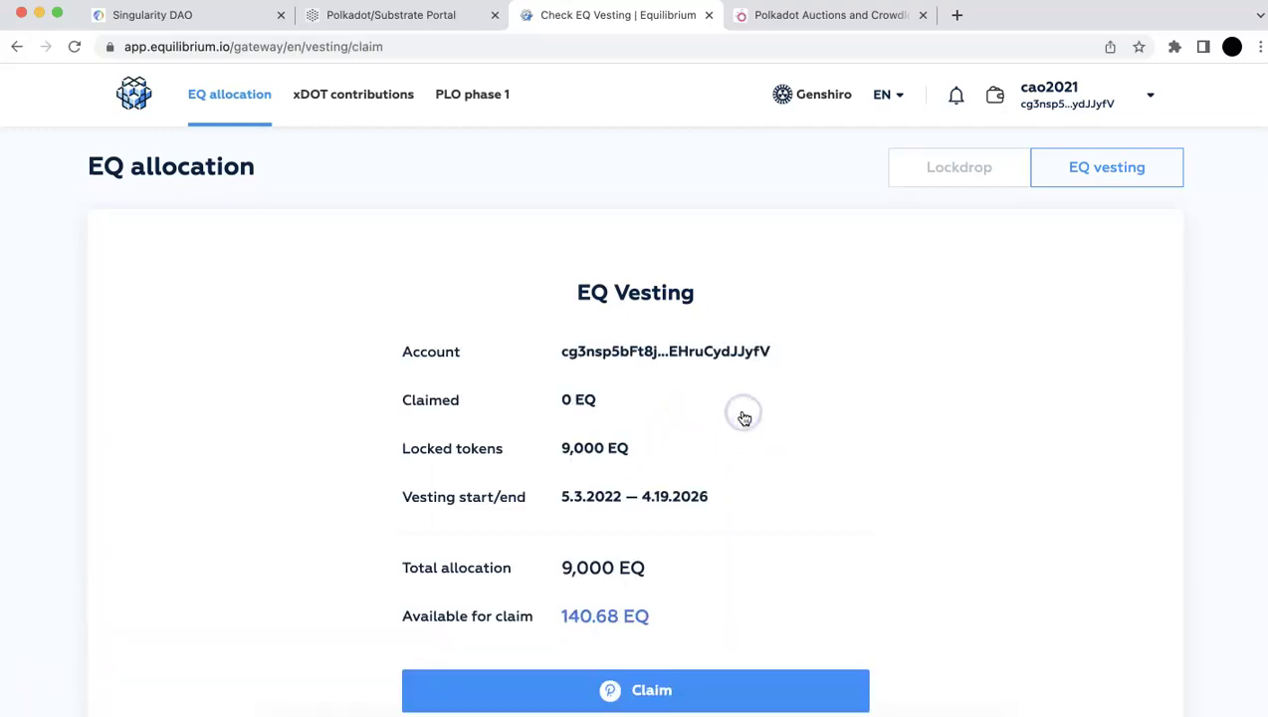
pyautogui.scroll(-3, 744, 418)
pyautogui.click(688, 549)
pyautogui.scroll(1, 688, 550)
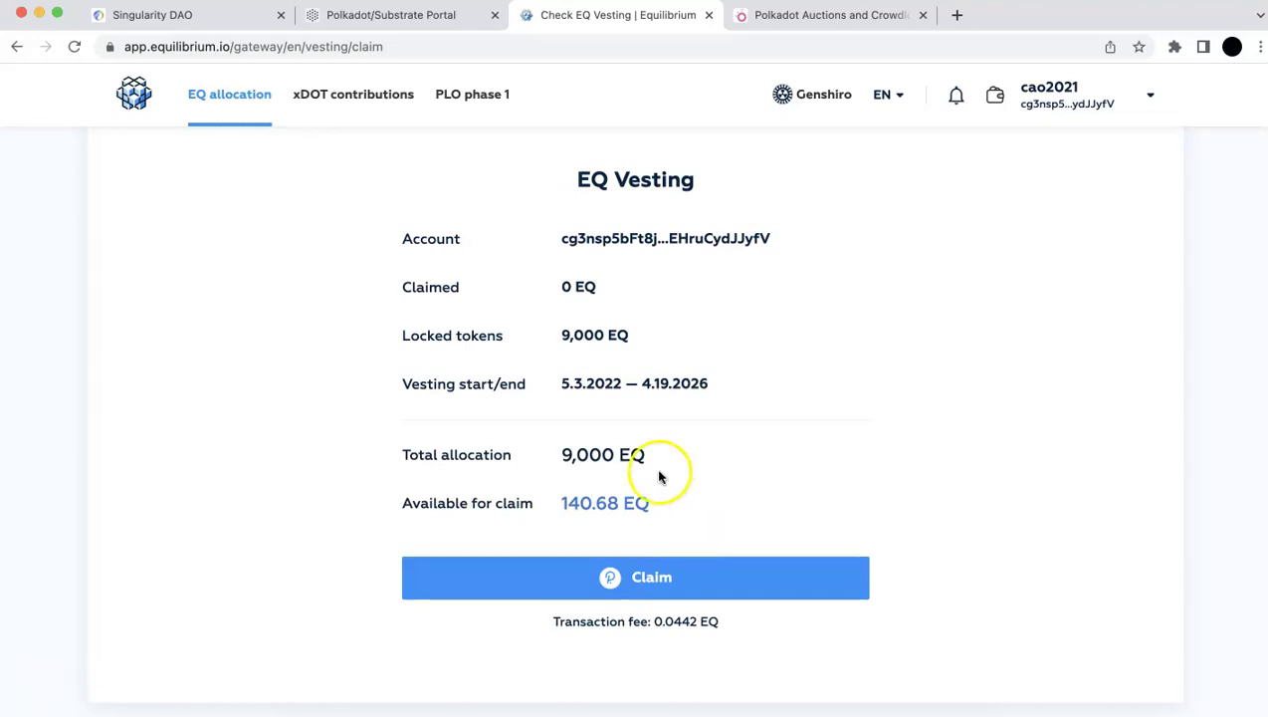
# Step: Highlight the vesting period ending 2026, the 9,000 locked EQ and 140.68 EQ claimable
pyautogui.moveTo(470, 383); pyautogui.dragTo(741, 382)
pyautogui.moveTo(654, 384); pyautogui.dragTo(725, 394)
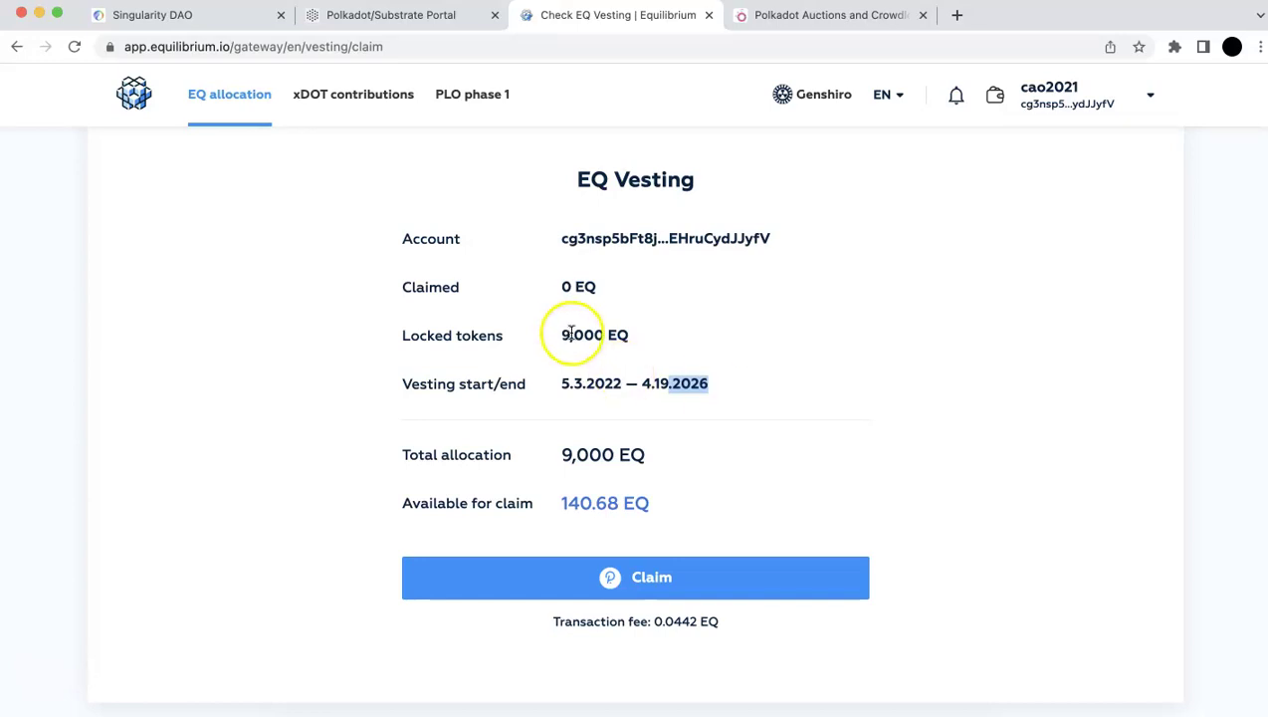
pyautogui.moveTo(561, 335); pyautogui.dragTo(603, 337)
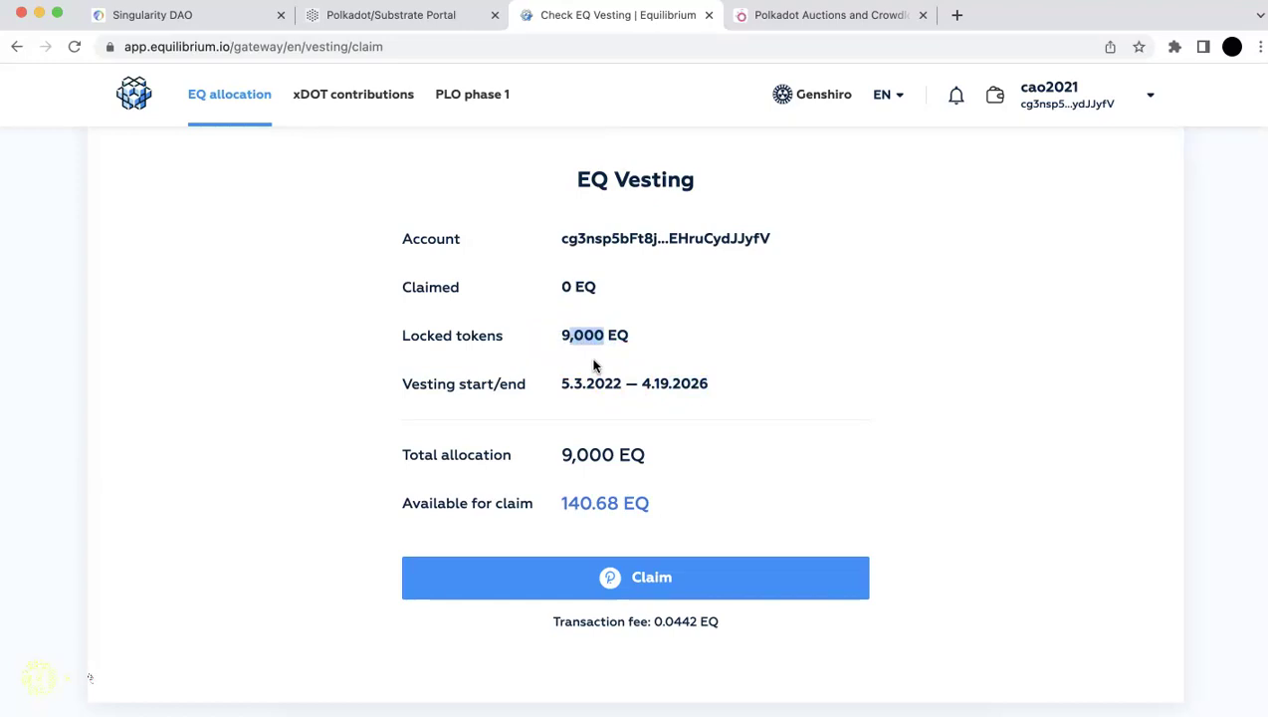
pyautogui.moveTo(553, 503); pyautogui.dragTo(642, 501)
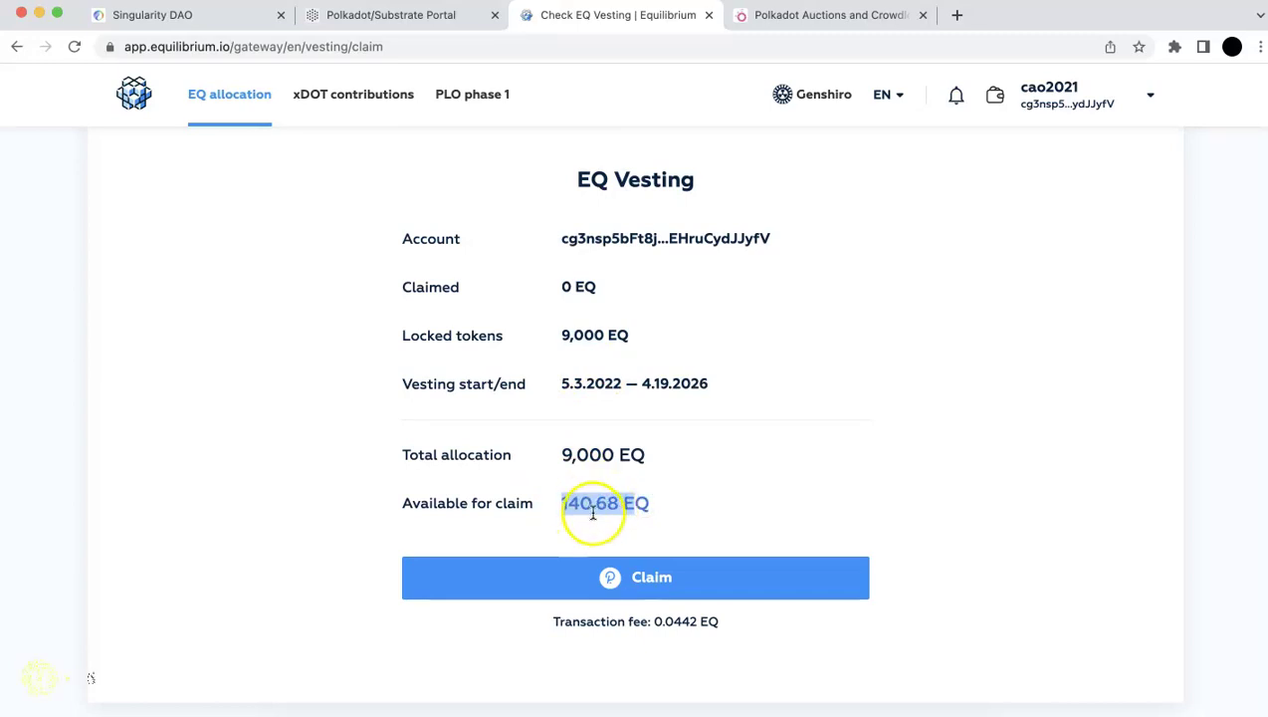
# Step: Claim the 140.68 EQ and sign the transaction with the account password
pyautogui.click(652, 579)
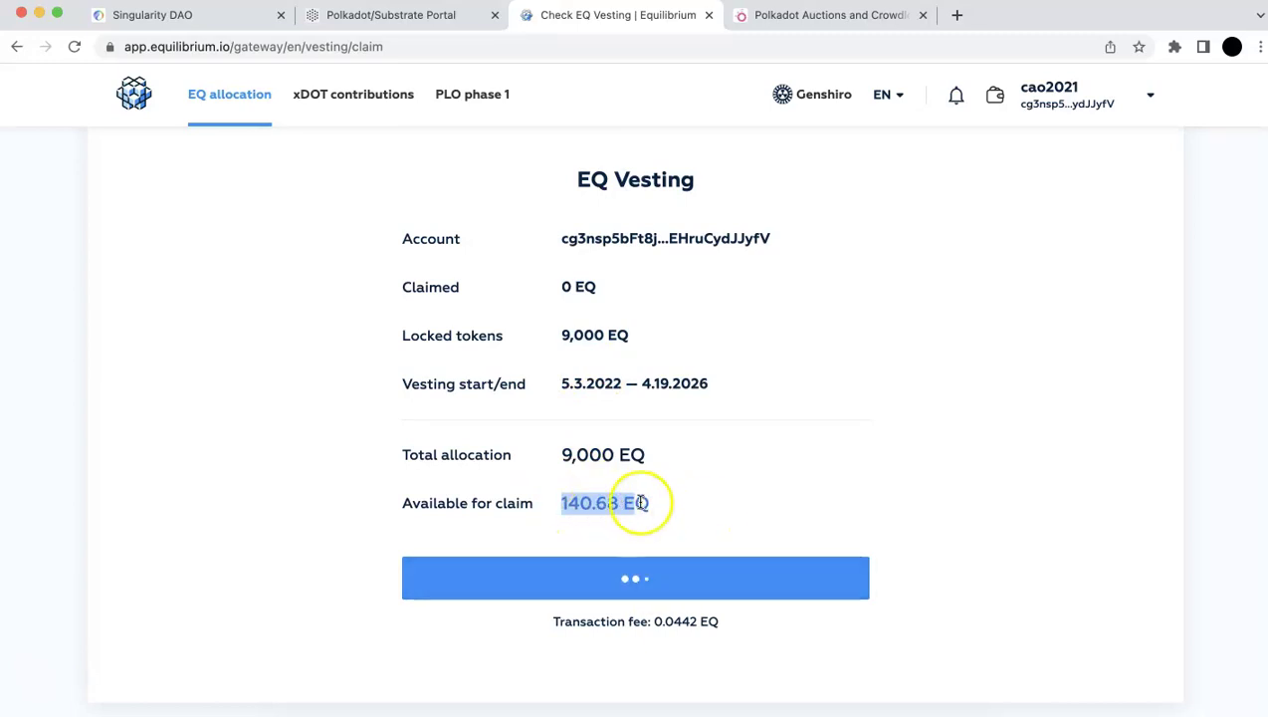
pyautogui.click(241, 551)
pyautogui.write('a')
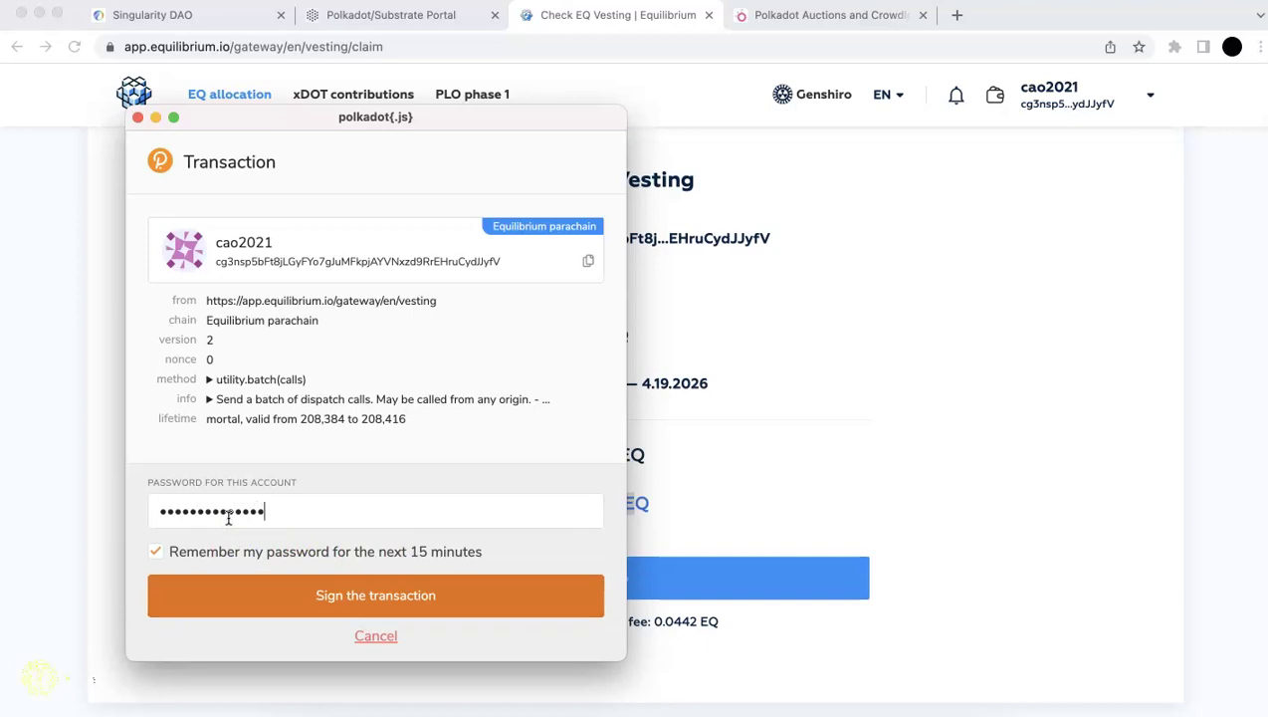
pyautogui.click(390, 593)
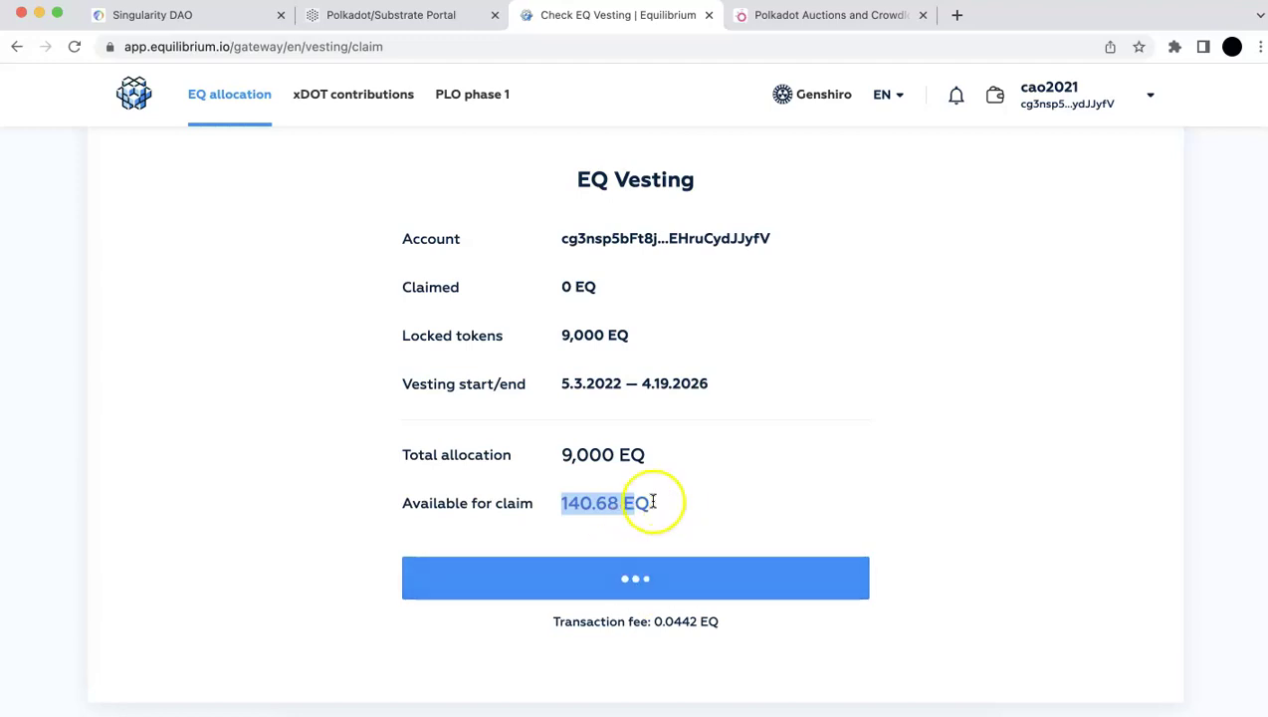
# Step: Query the claims pallet in the portal's chain-state storage, then go back to the Check EQ Vesting tab
pyautogui.click(388, 15)
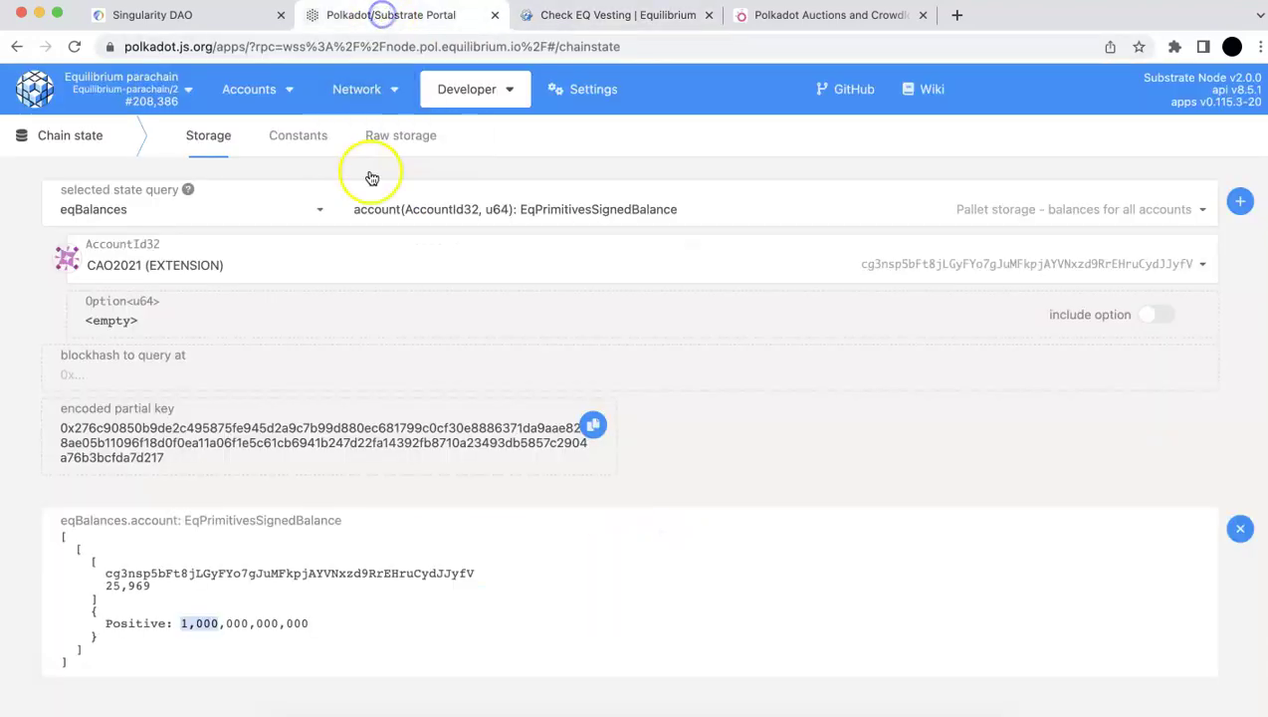
pyautogui.click(161, 219)
pyautogui.scroll(-8, 179, 345)
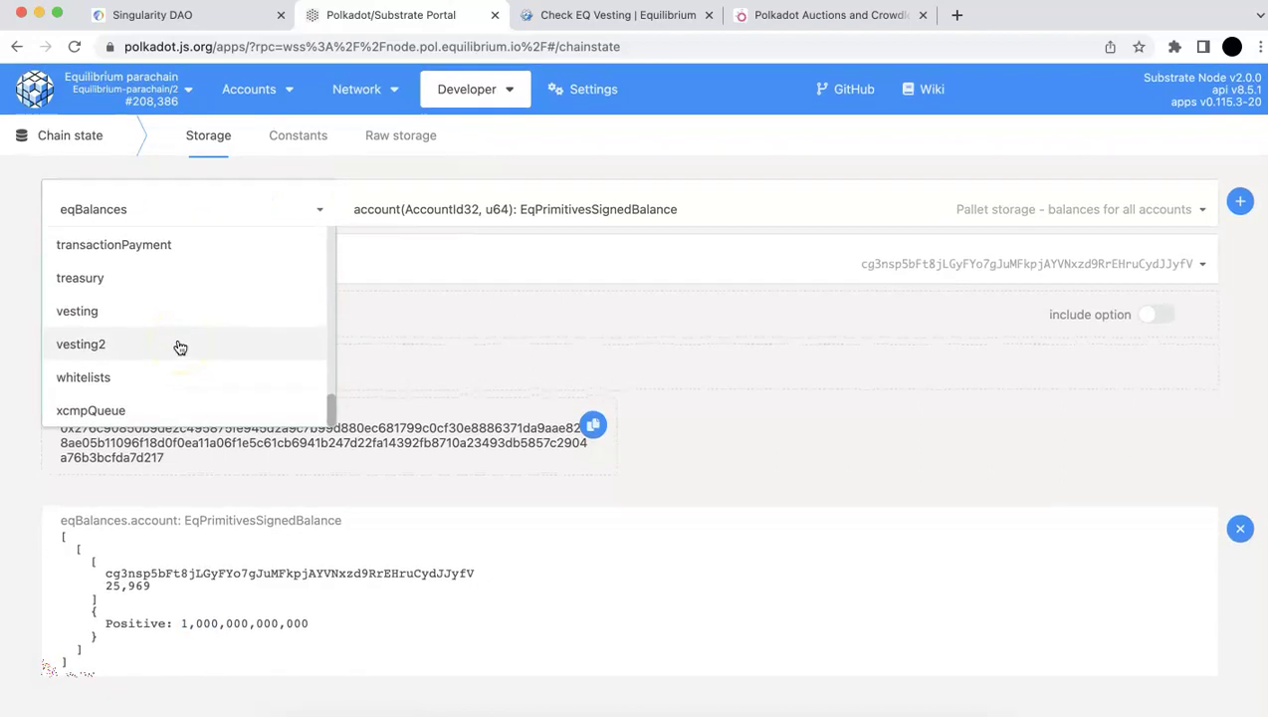
pyautogui.scroll(1, 179, 346)
pyautogui.scroll(3, 180, 347)
pyautogui.scroll(-5, 180, 346)
pyautogui.scroll(6, 179, 347)
pyautogui.scroll(15, 179, 346)
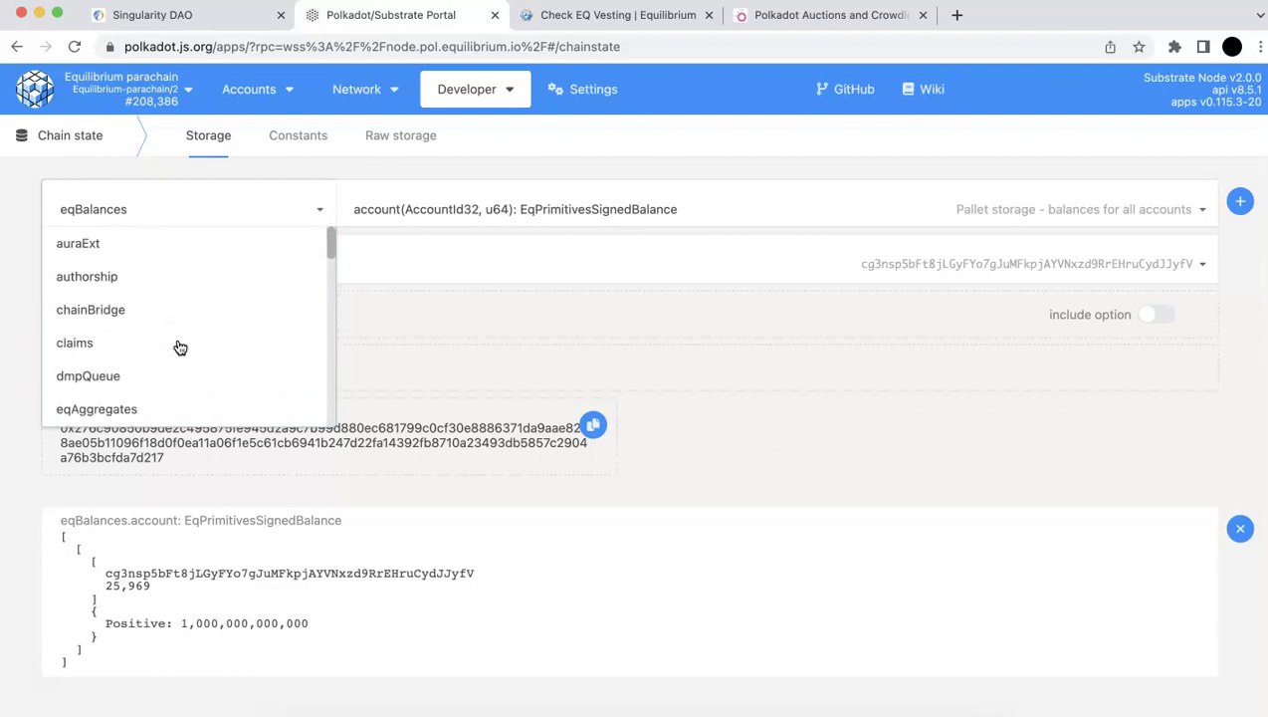
pyautogui.click(175, 343)
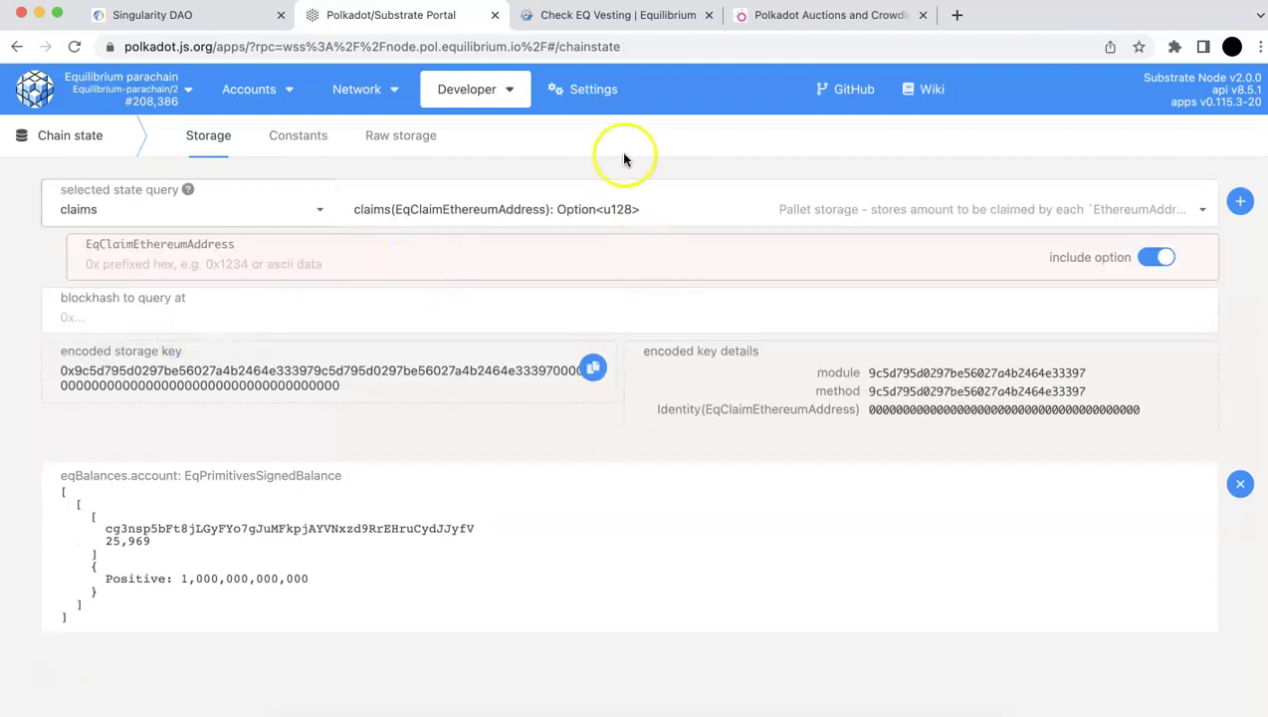
pyautogui.click(617, 15)
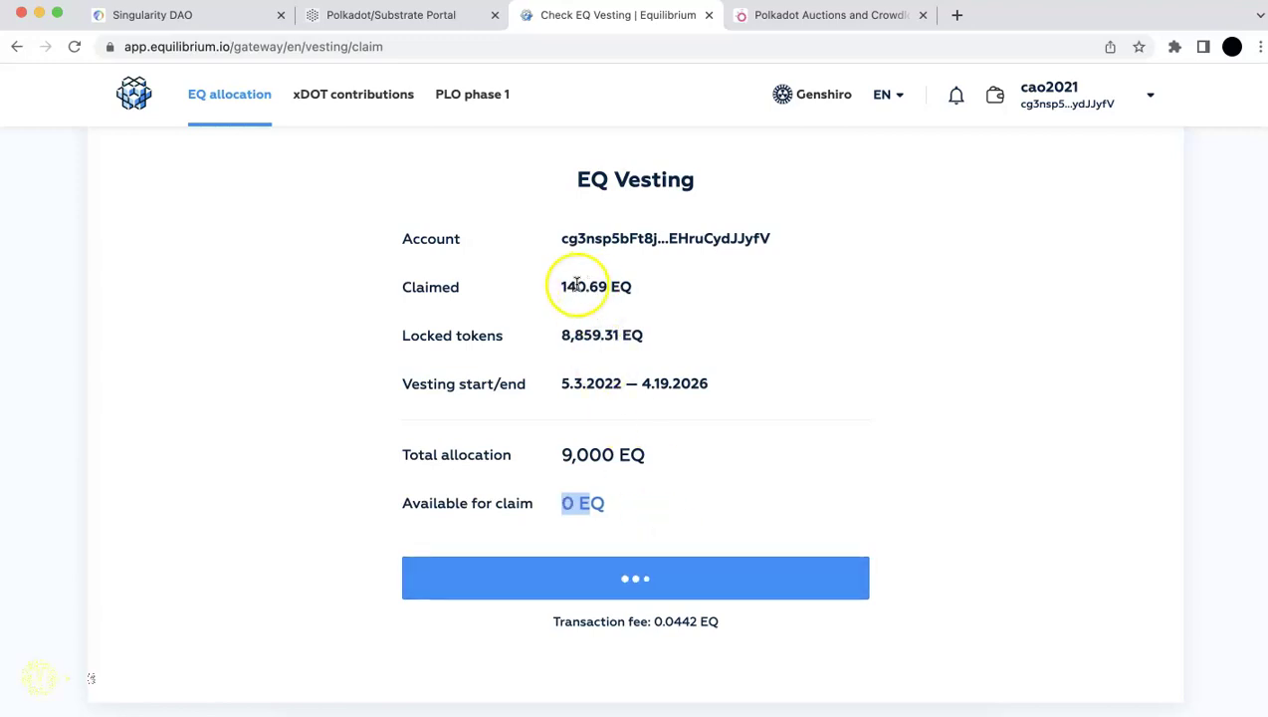
# Step: Highlight the 140.69 EQ claimed and the reduced 8,859.31 EQ locked amounts, then return to the vesting account overview
pyautogui.moveTo(562, 287); pyautogui.dragTo(630, 285)
pyautogui.click(635, 302)
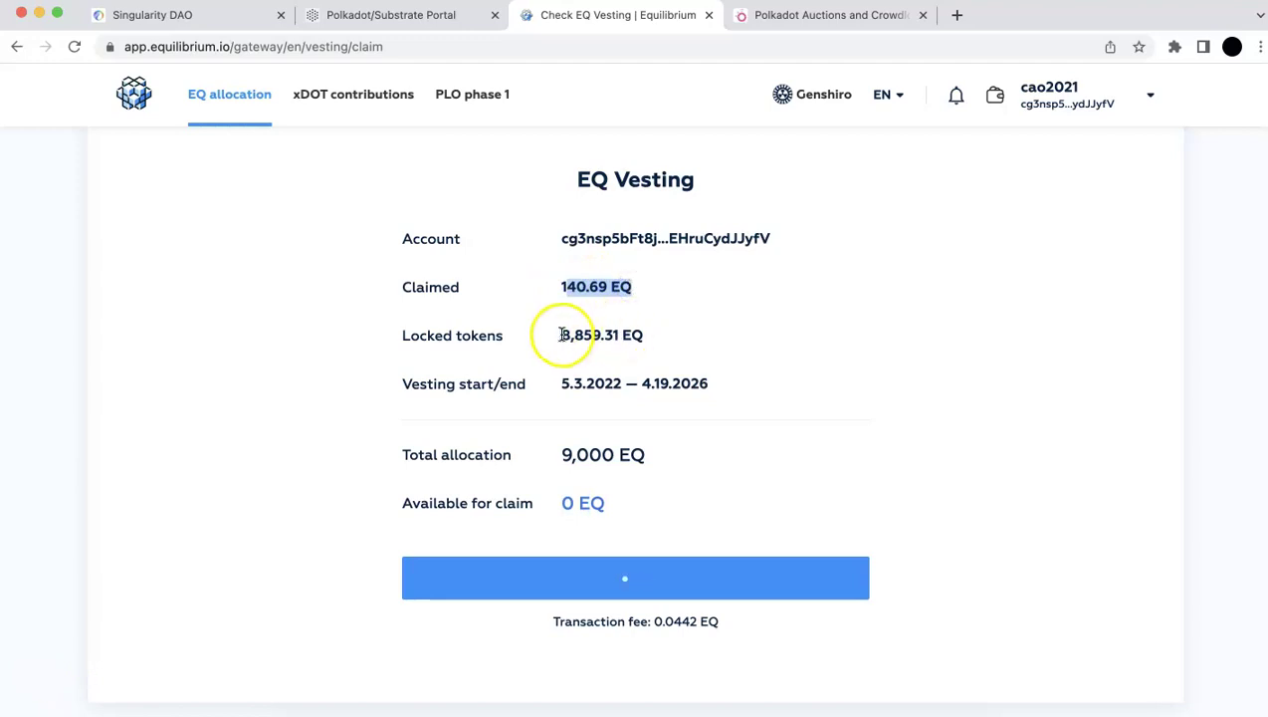
pyautogui.moveTo(633, 335); pyautogui.dragTo(576, 336)
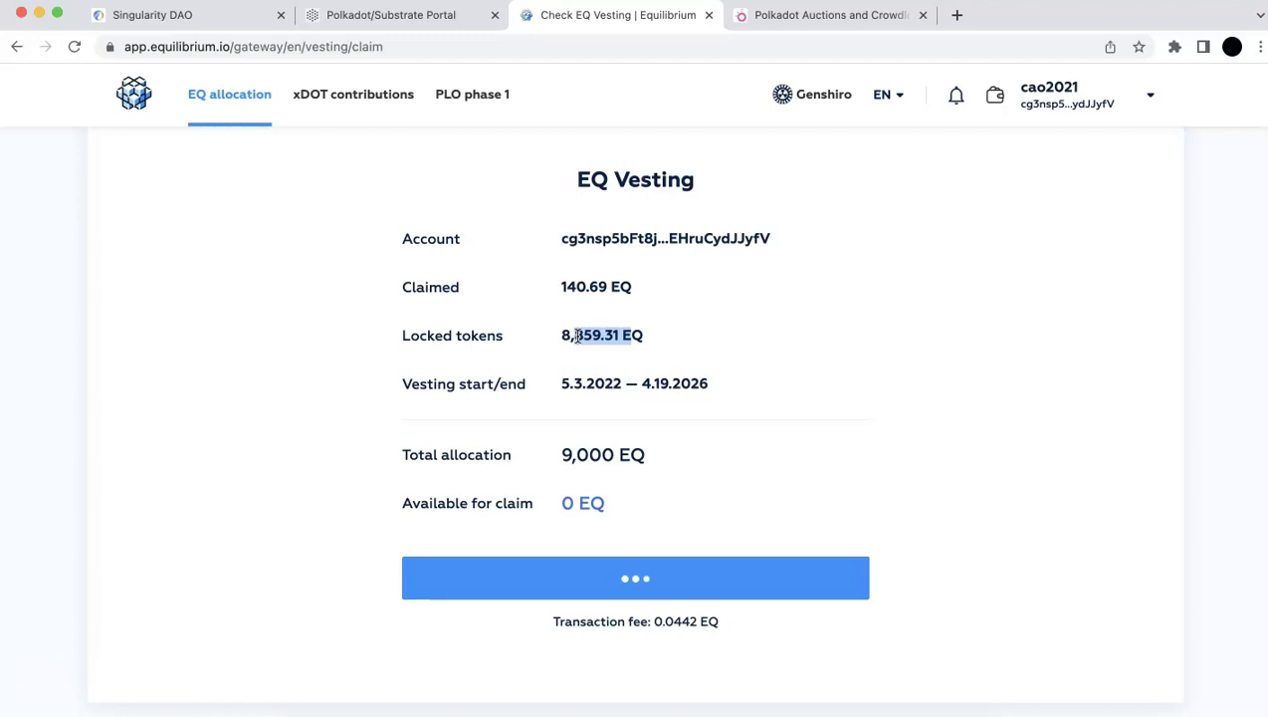
pyautogui.scroll(2, 576, 337)
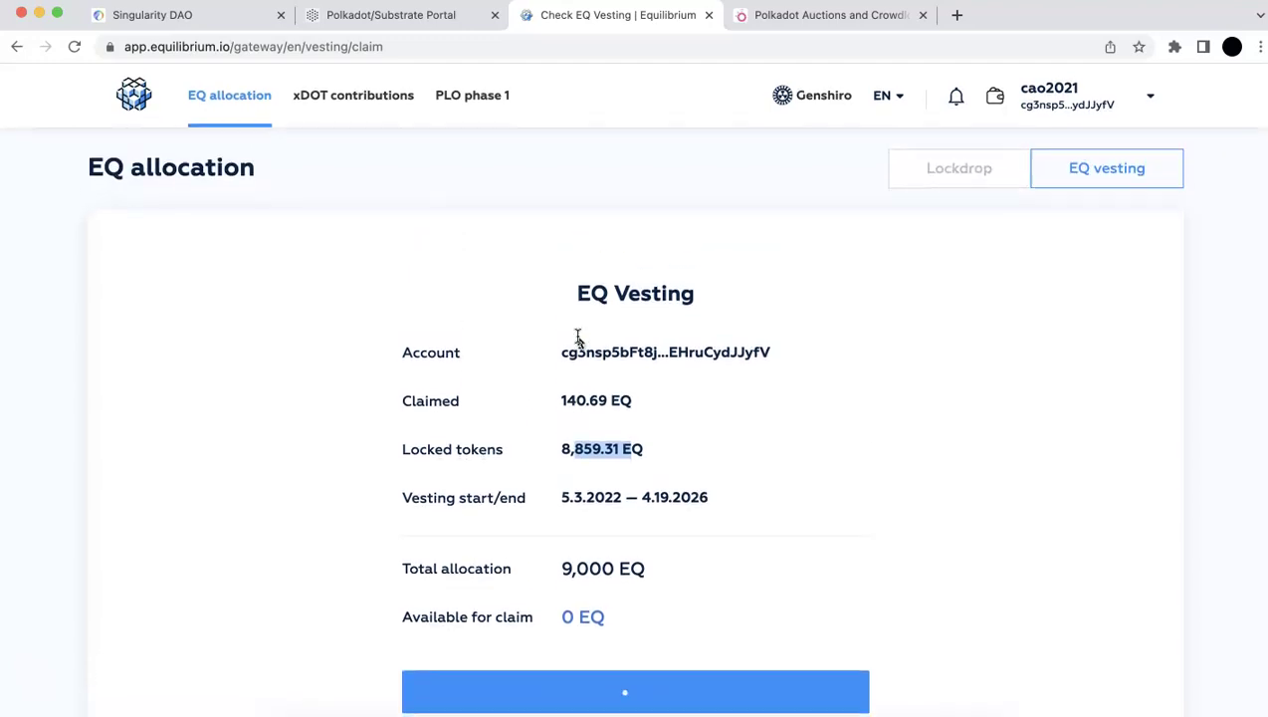
pyautogui.click(1094, 185)
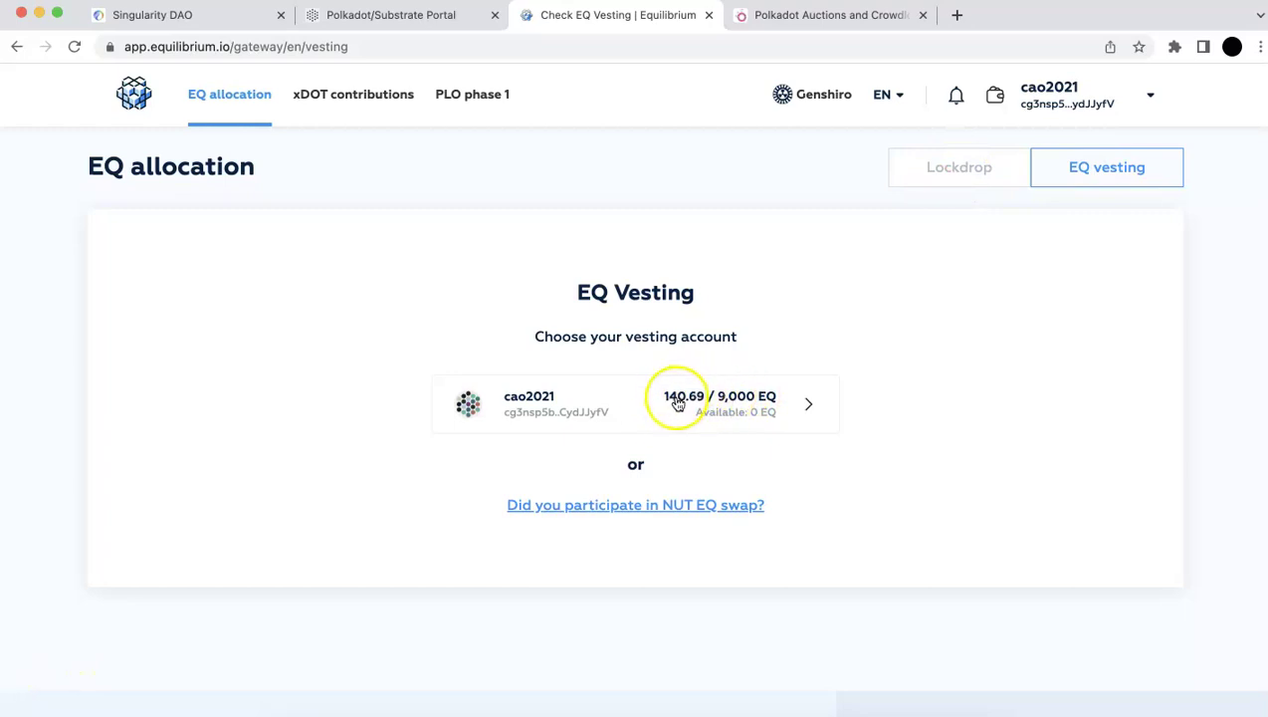
# Step: Bring up the successful claim confirmation for the block 208,387 utility.batch extrinsic
pyautogui.click(676, 403)
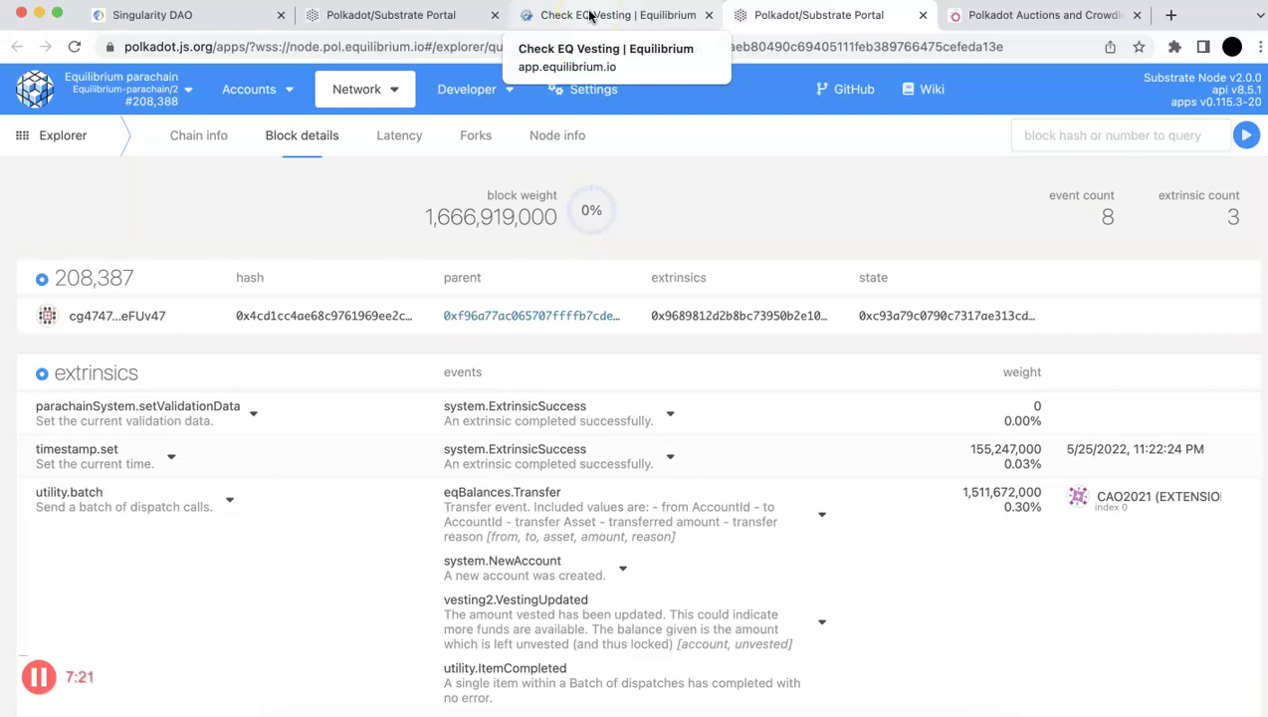
# Step: Return to the Equilibrium claim page and check the wallet's 1,140.648221007 EQ balance
pyautogui.click(588, 15)
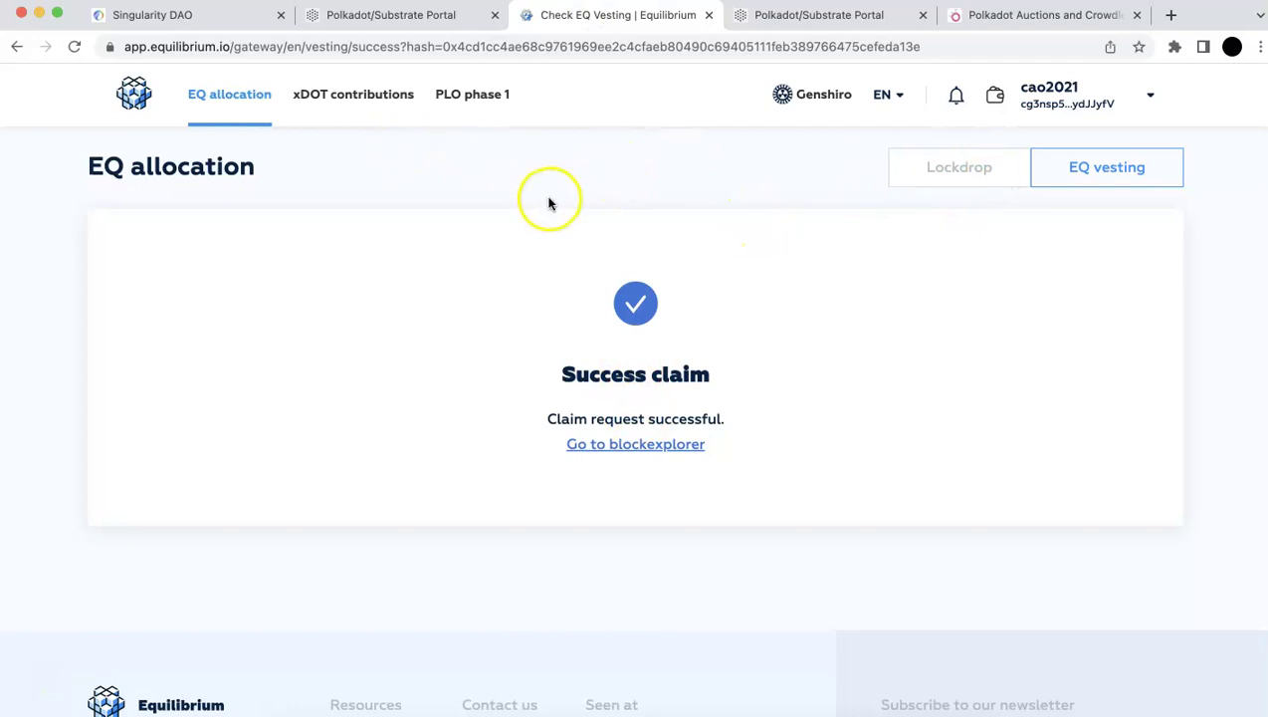
pyautogui.click(1084, 107)
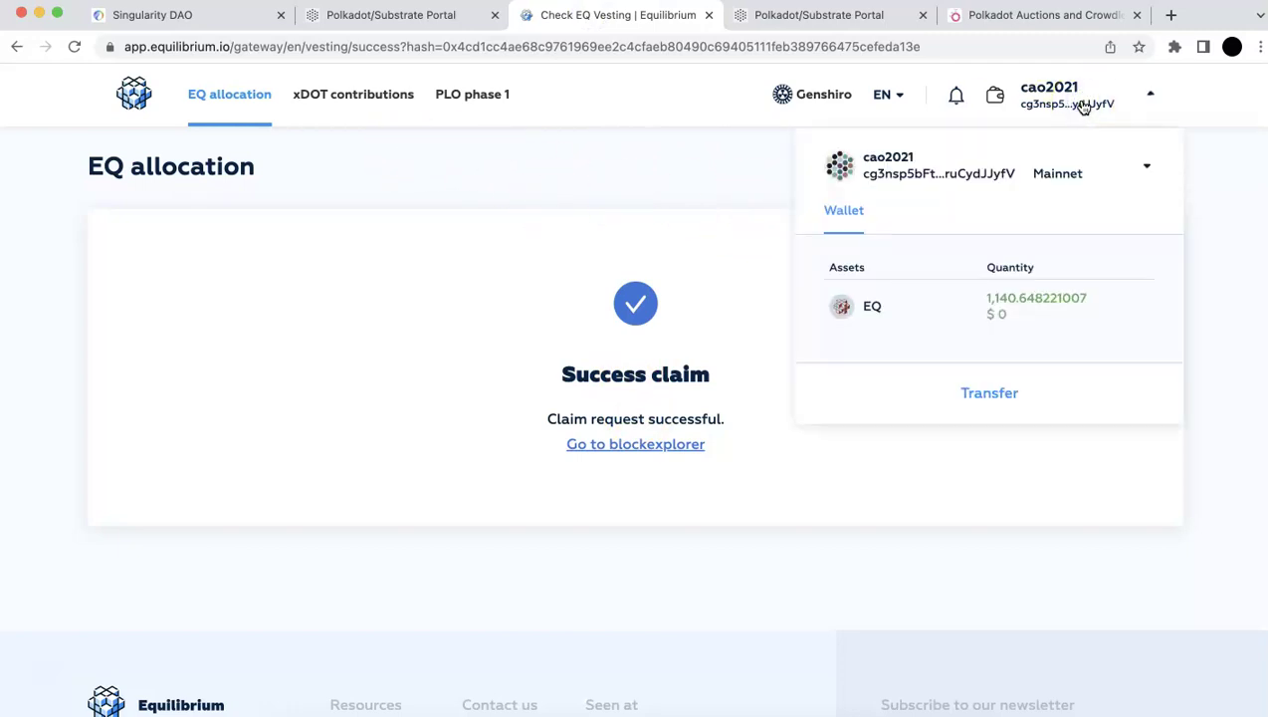